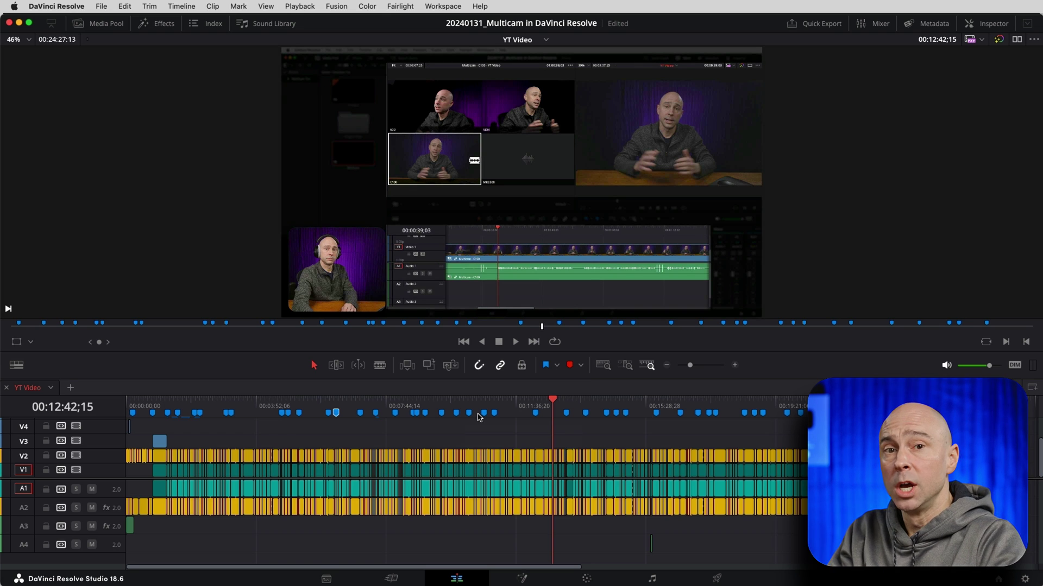
- Inspect the details of the timeline markers "Start the Edit!" and "Create New Timeline & Add Multicam Clip" without changing them
double_click(535, 413)
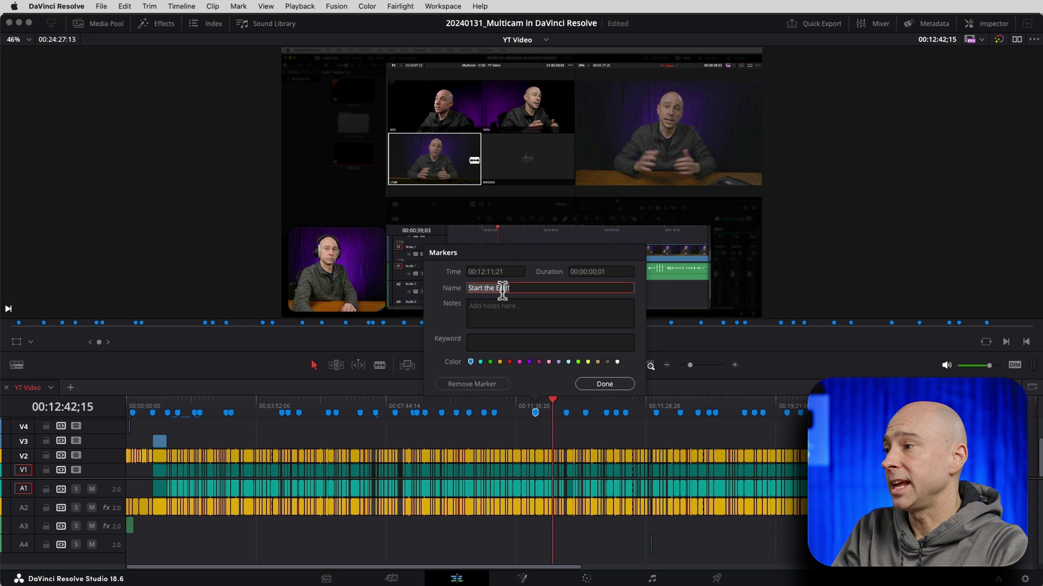
left_click(607, 384)
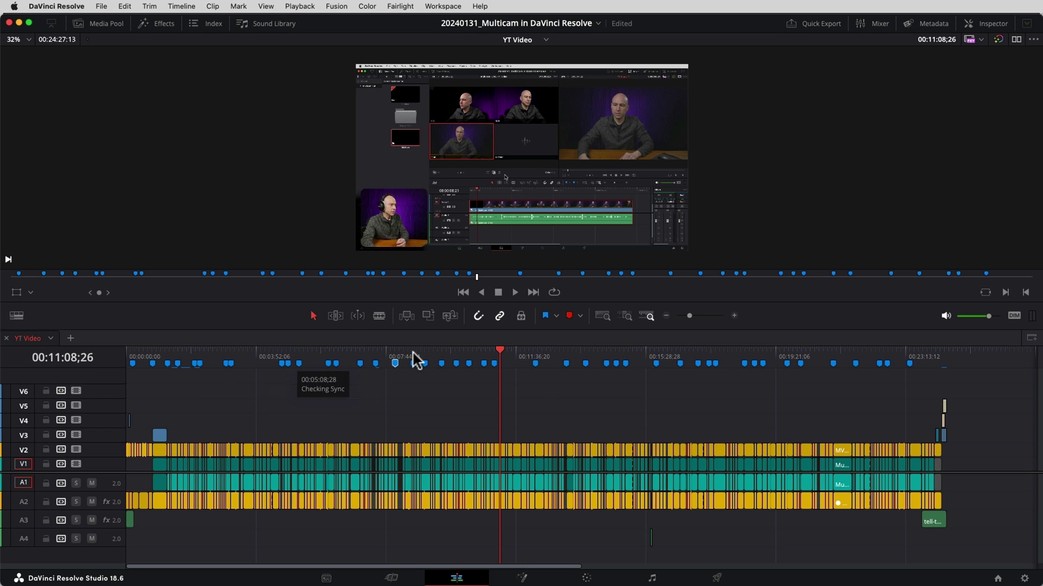
double_click(395, 363)
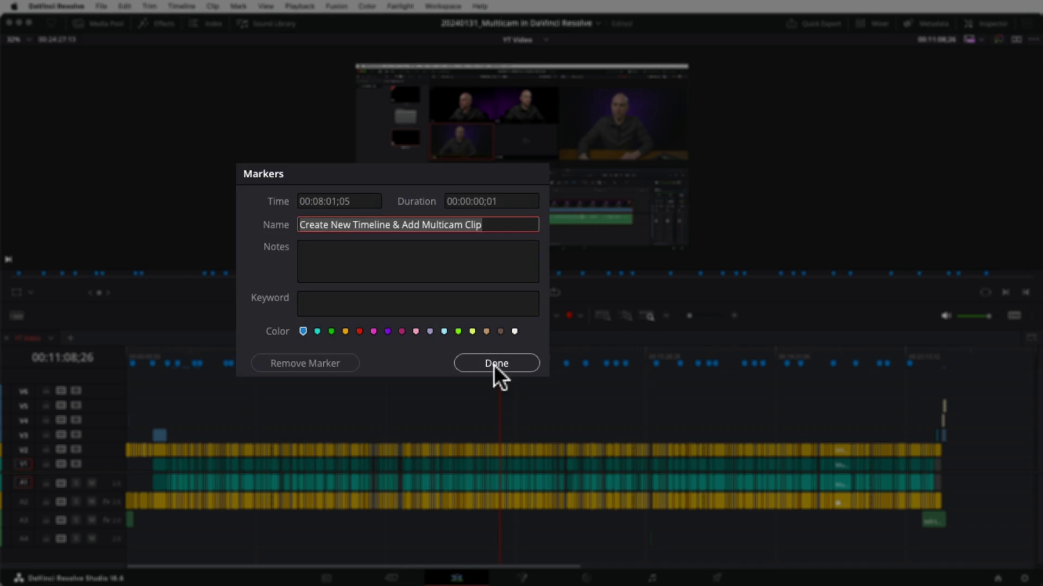
left_click(522, 387)
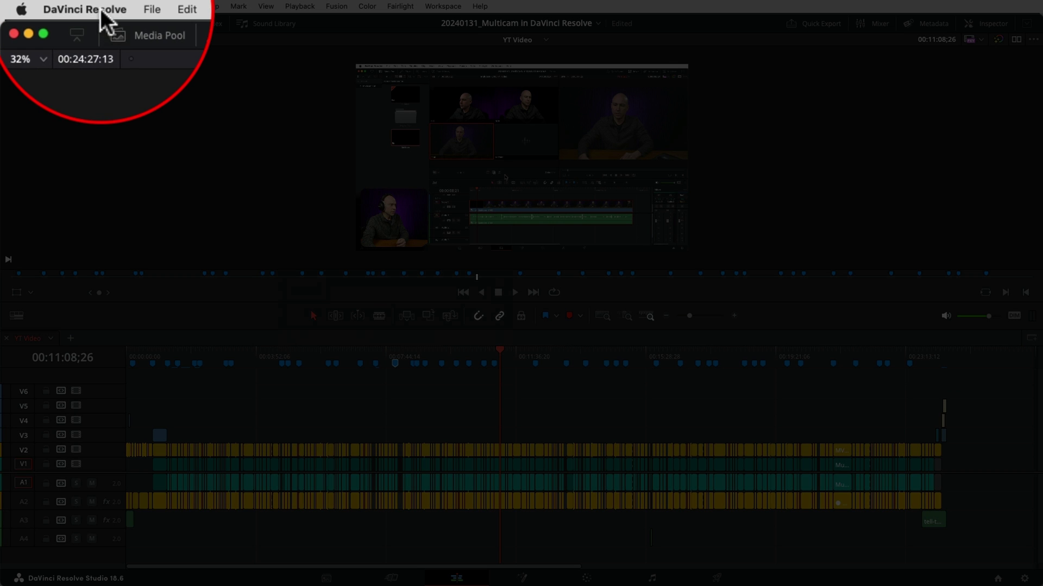
- Open the user-level editing preferences that hold the new timeline settings
left_click(69, 6)
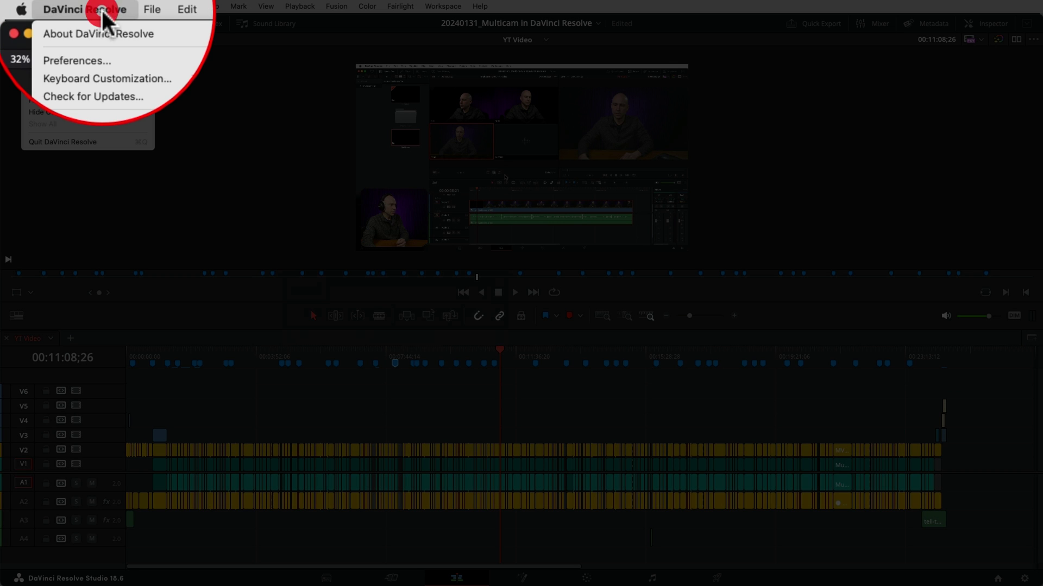
left_click(81, 60)
left_click(567, 41)
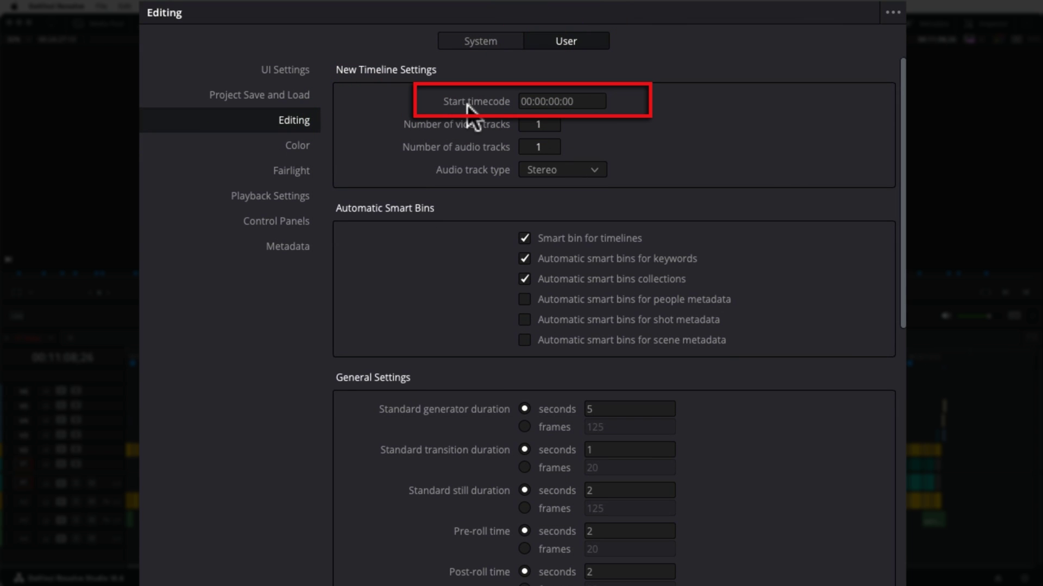
- Set the start timecode for new timelines to 01:00:00:00
left_click(528, 101)
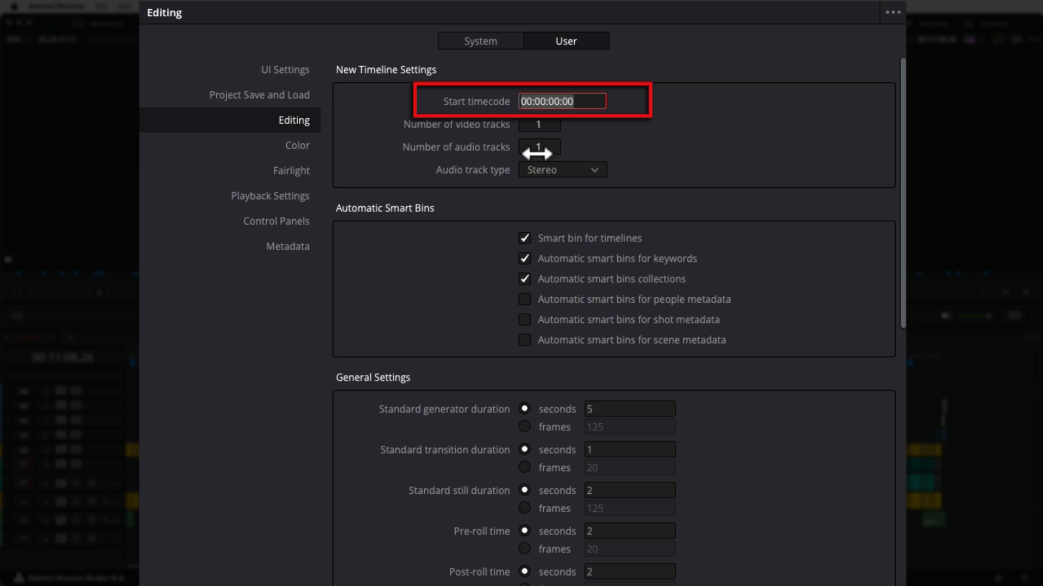
left_click(528, 101)
type("1")
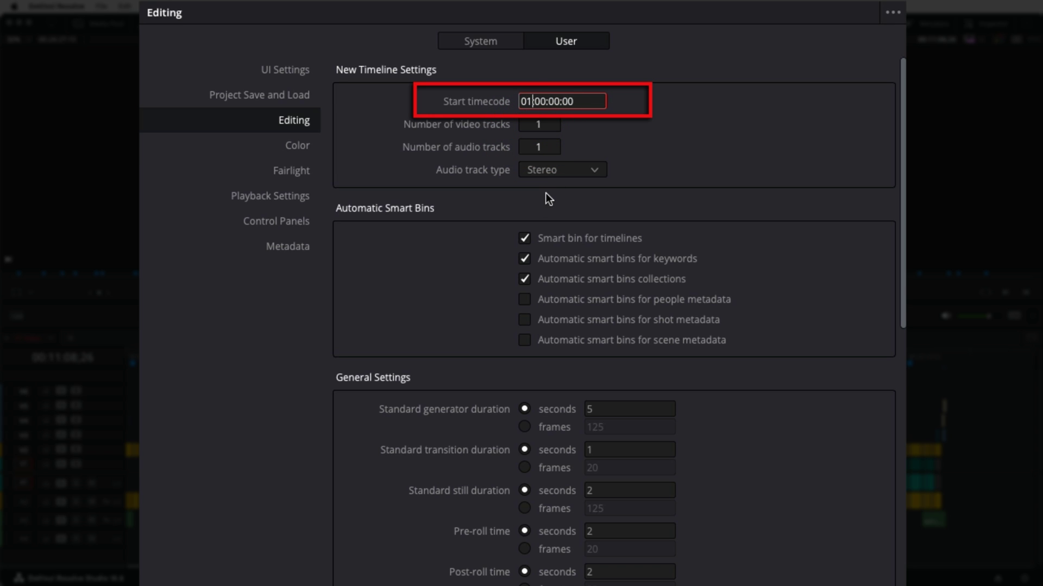
left_click(702, 163)
- Set the new timeline start timecode to 00:00:00:00 and save the preferences
left_click(530, 100)
type("00")
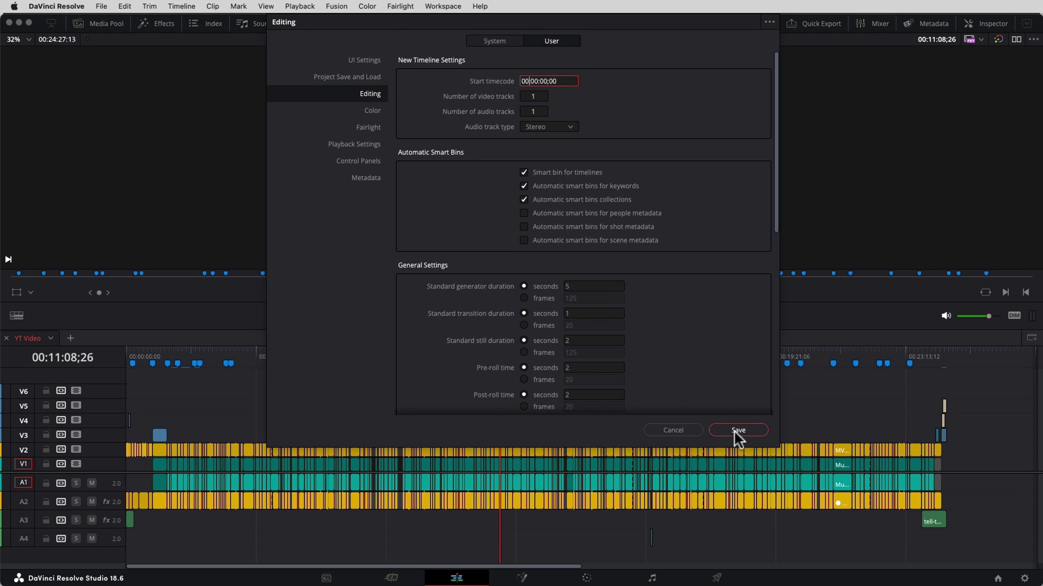
left_click(734, 430)
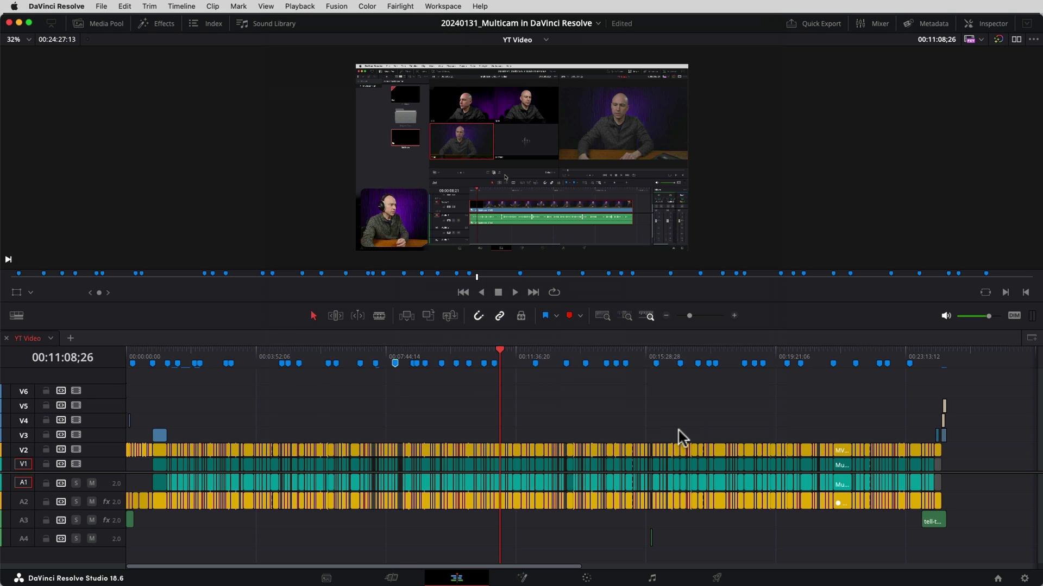
- Go to the Edit page and display the timeline's Edit Index
mouse_move(202, 373)
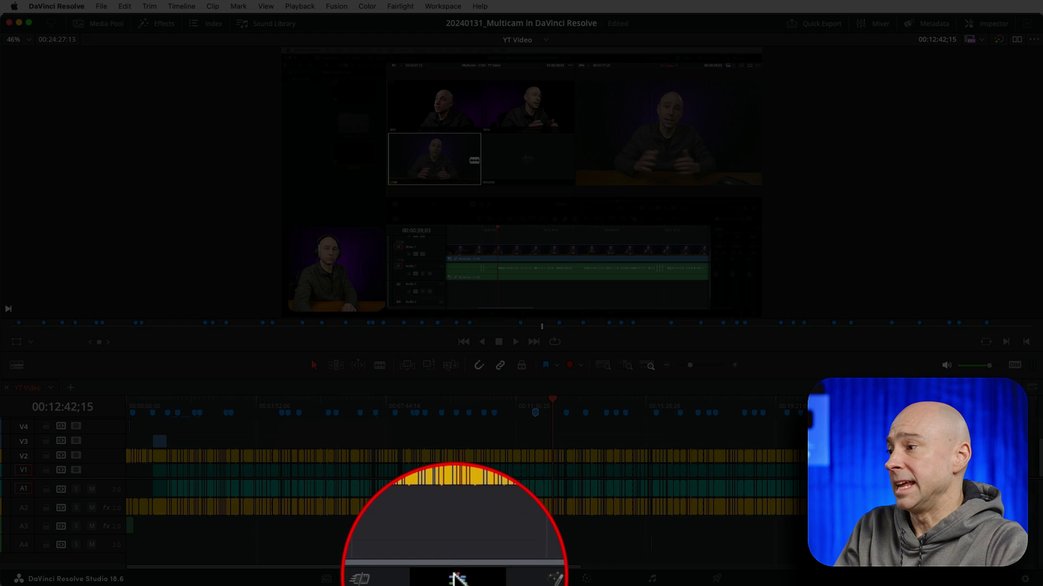
left_click(455, 578)
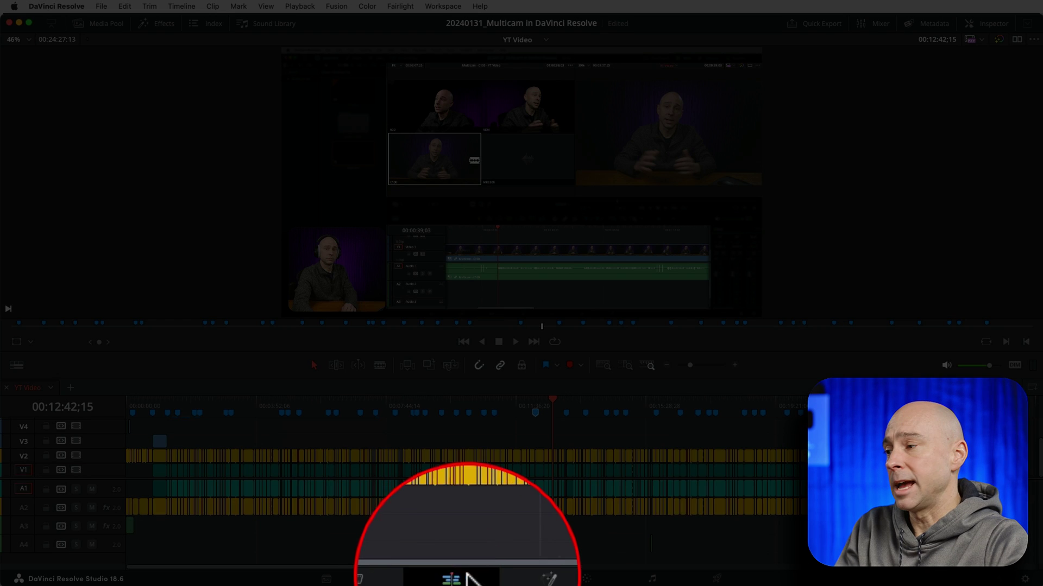
left_click(470, 578)
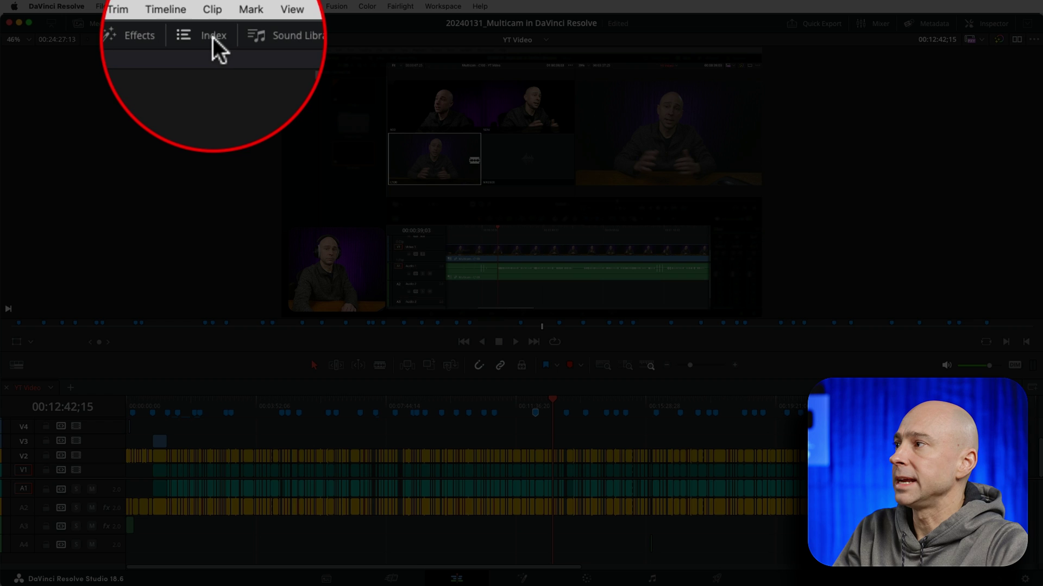
left_click(213, 36)
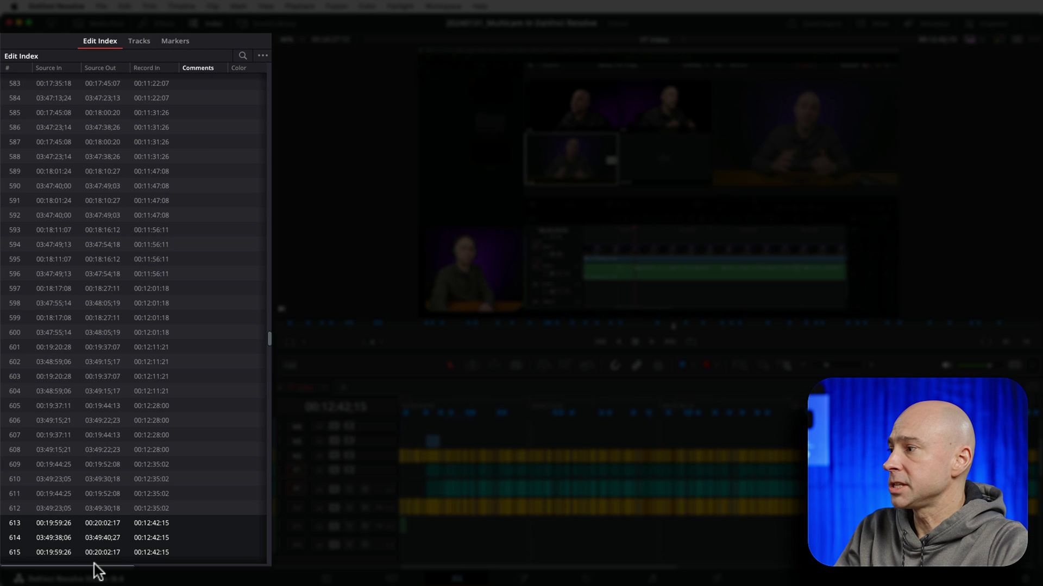
left_click_drag(96, 568, 6, 548)
scroll(98, 323, "up", 8)
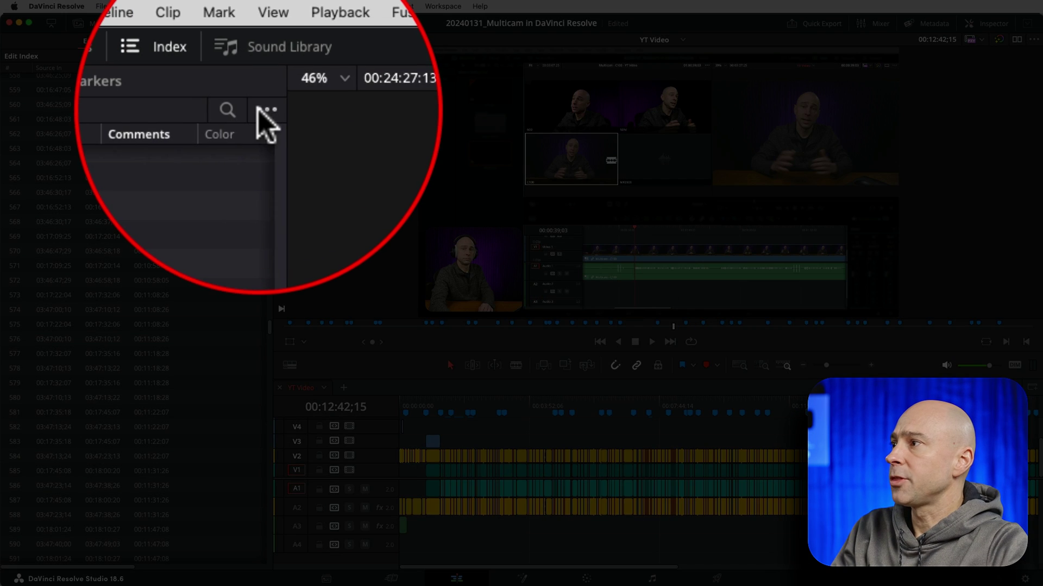
- Filter the Edit Index to show markers of all colors and look through the marker list
left_click(263, 55)
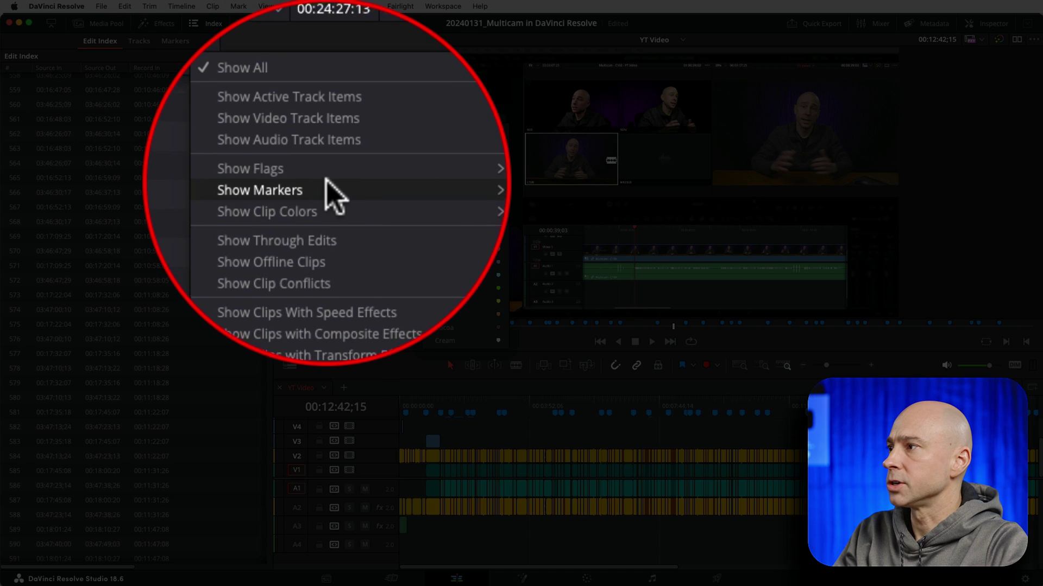
mouse_move(327, 187)
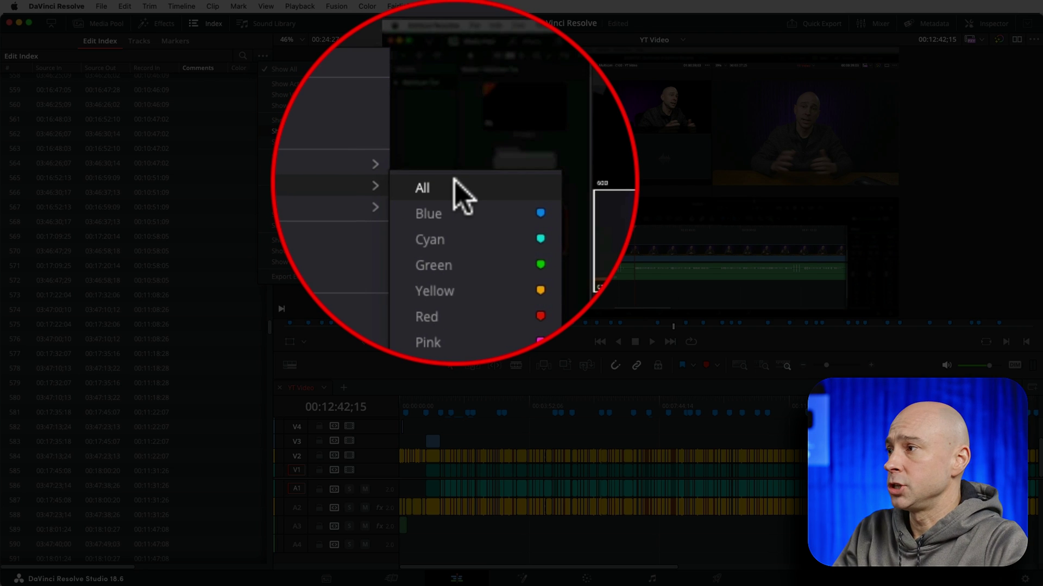
left_click(455, 136)
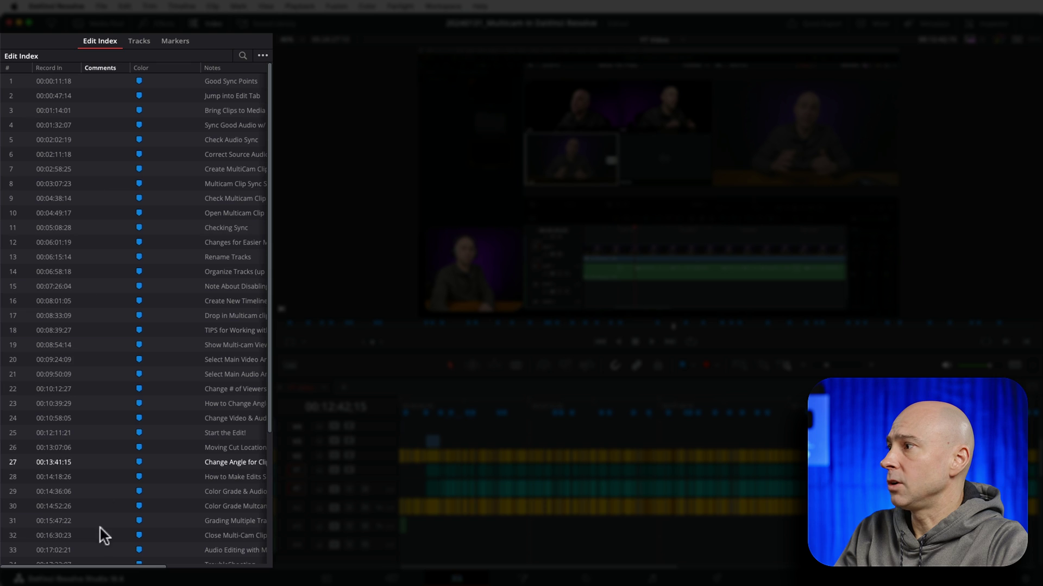
scroll(161, 356, "down", 4)
scroll(162, 354, "up", 4)
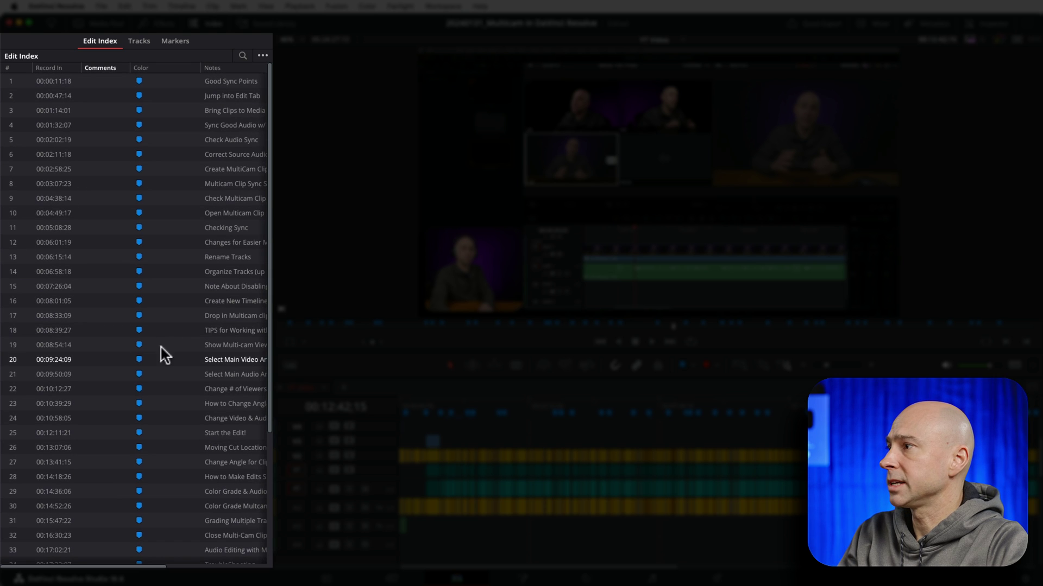
- Review the Edit Index column options and jump to the first marker, "Good Sync Points", in the timeline
right_click(164, 69)
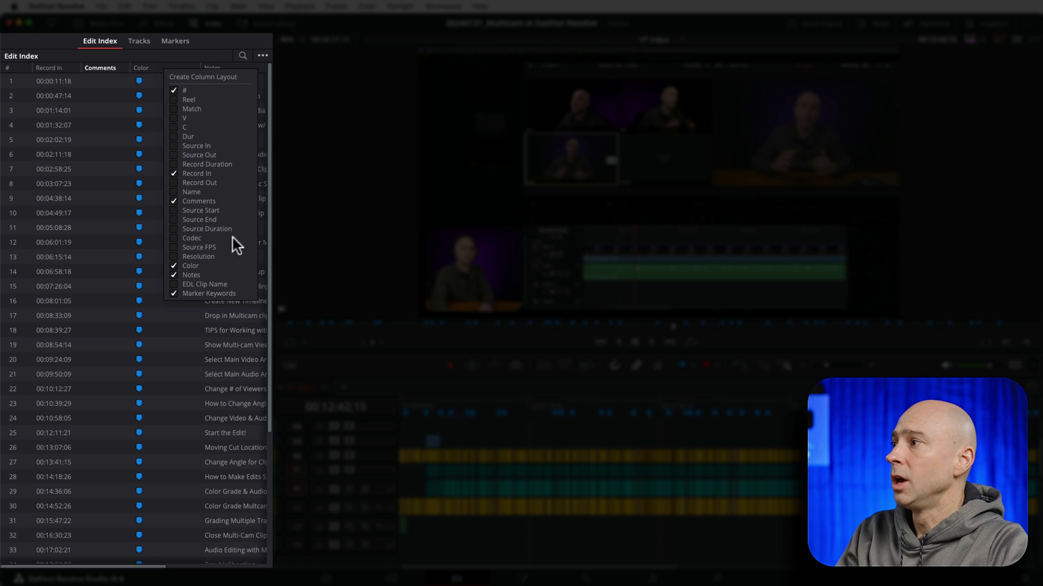
left_click(62, 88)
left_click(62, 87)
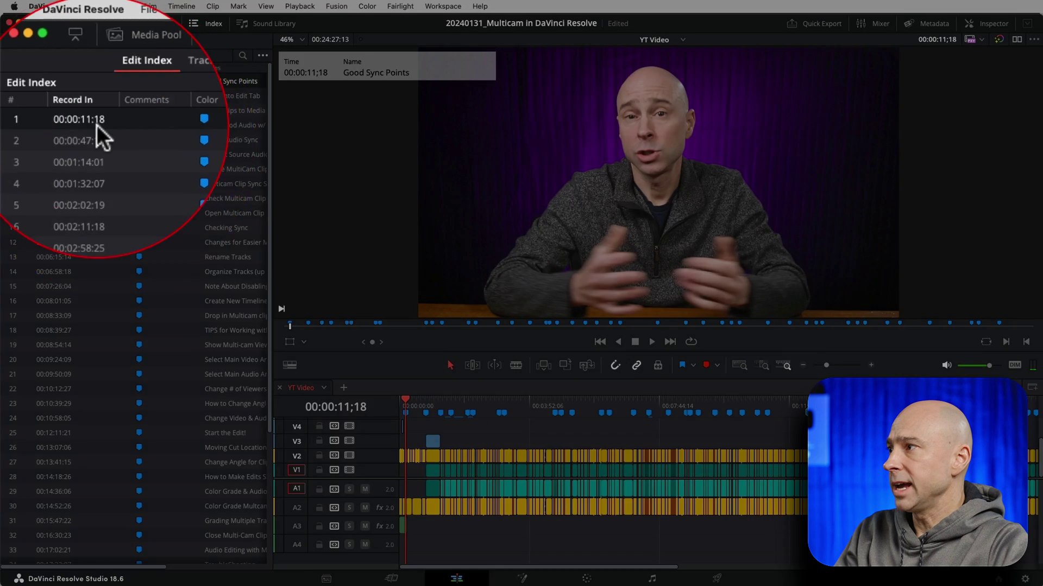
- Export the filtered Edit Index as a Comma Separated Values file named "Markers Multicam Vid.csv" in the Export Markers project folder
left_click(261, 55)
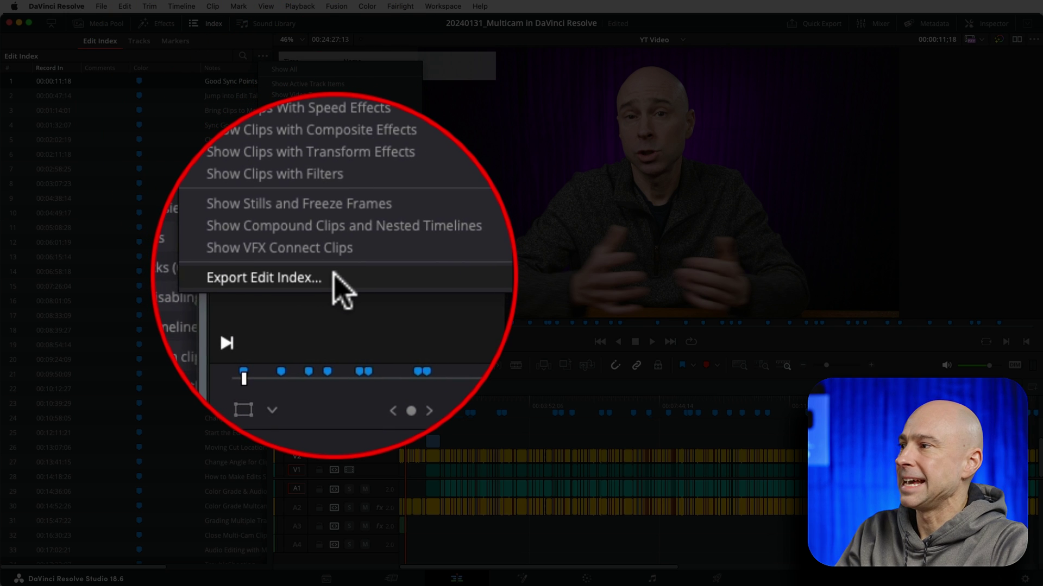
left_click(334, 276)
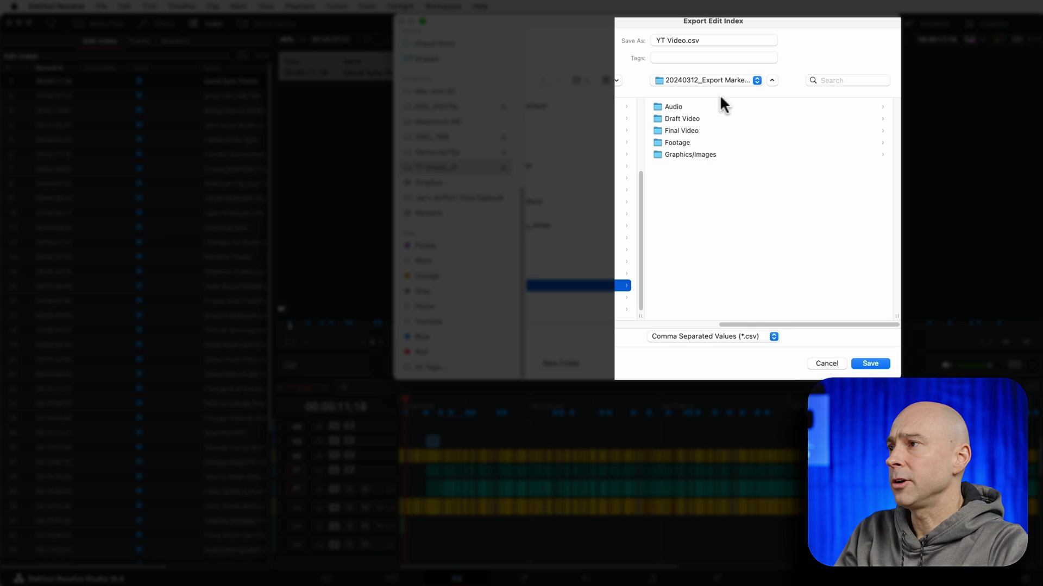
left_click(689, 40)
type("Markers Multicam Vid")
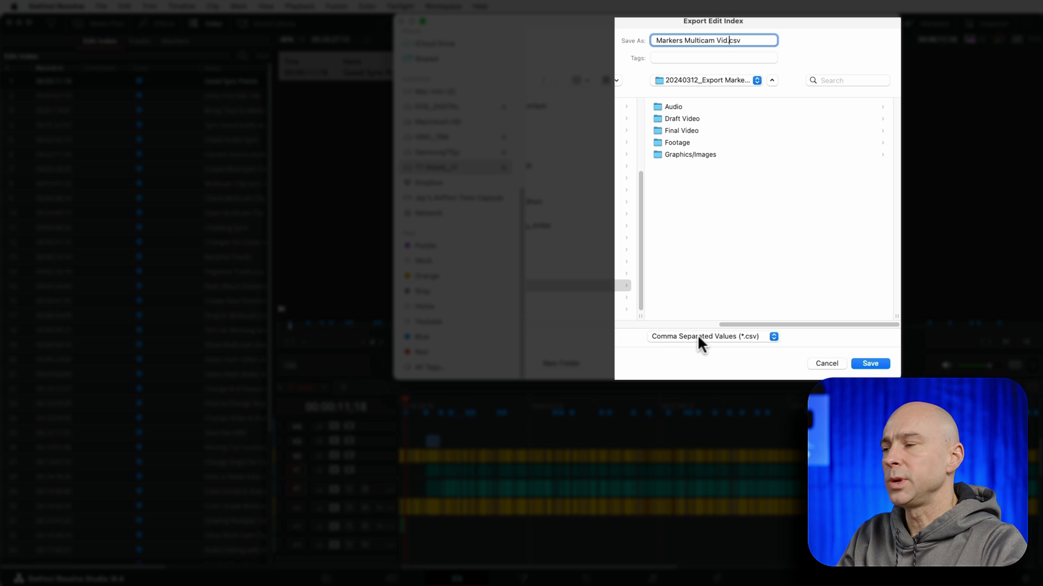
left_click(660, 340)
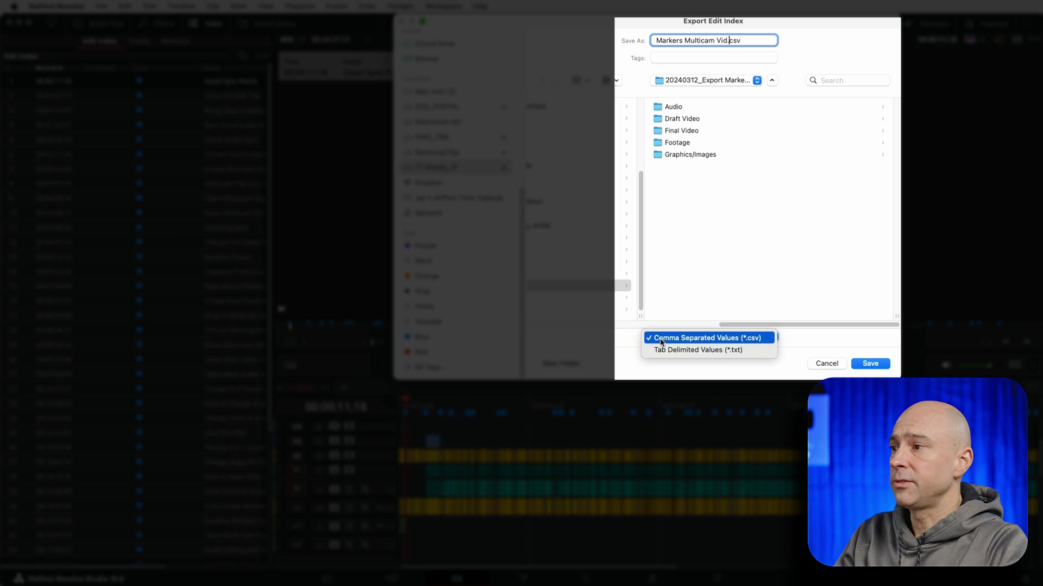
left_click(697, 338)
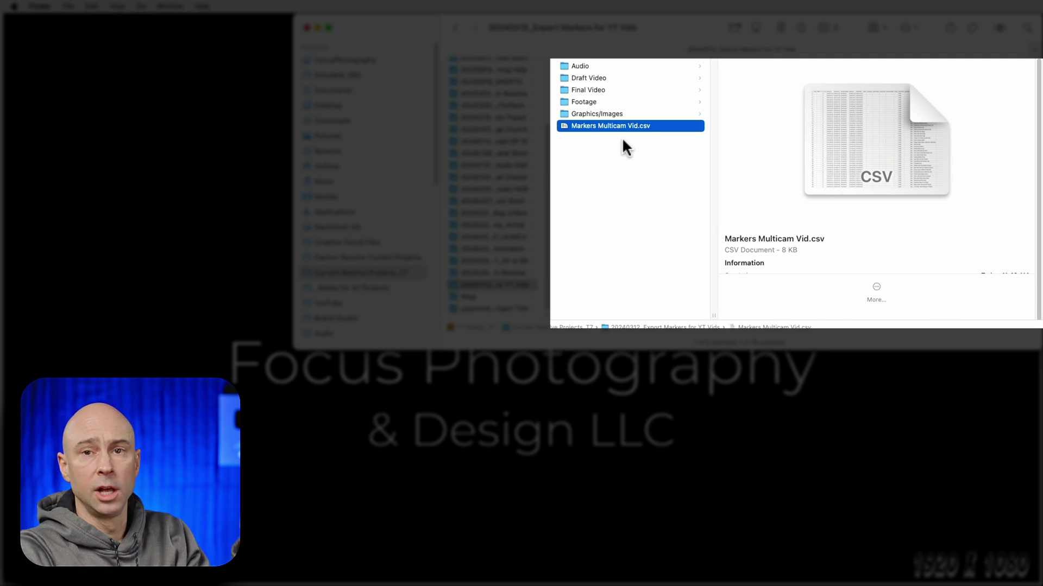
- Open the exported file "Markers Multicam Vid.csv" in Numbers
right_click(587, 126)
mouse_move(652, 142)
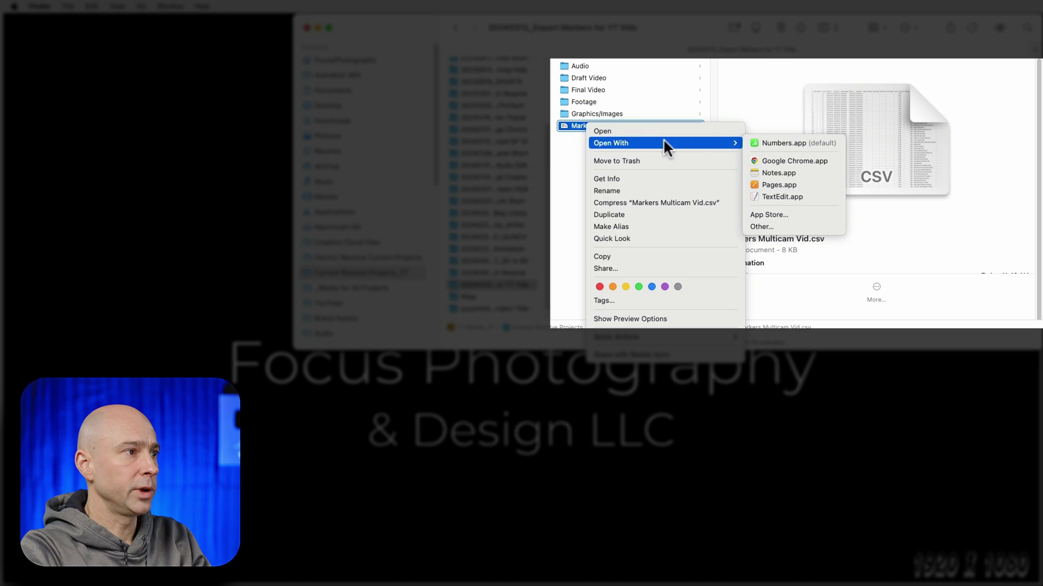
left_click(780, 141)
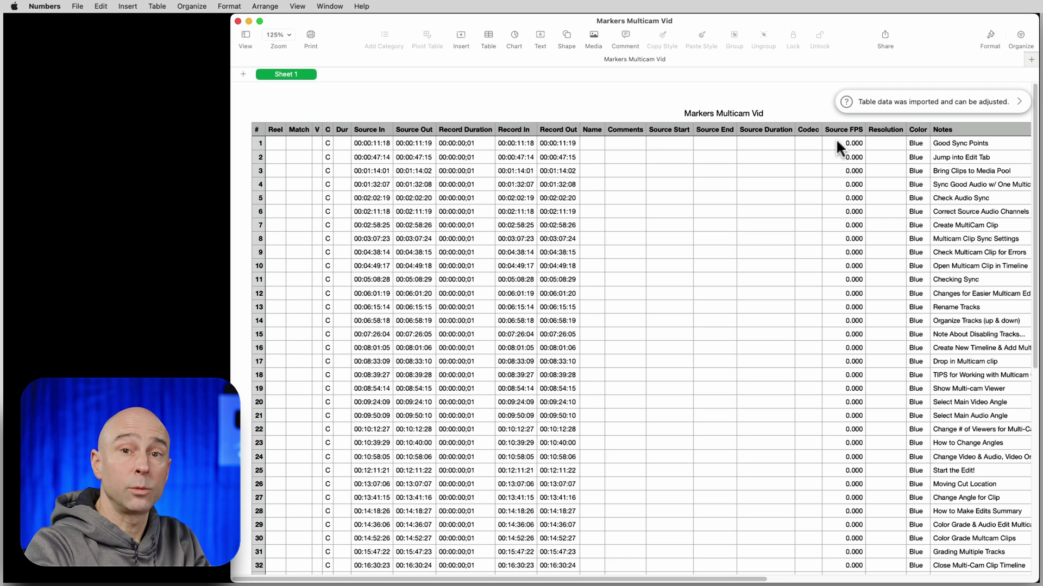
- Examine the imported table's columns, including the marker notes, and compare the Source In timecodes with the Record In timecodes
scroll(617, 573, "right", 10)
scroll(751, 552, "left", 4)
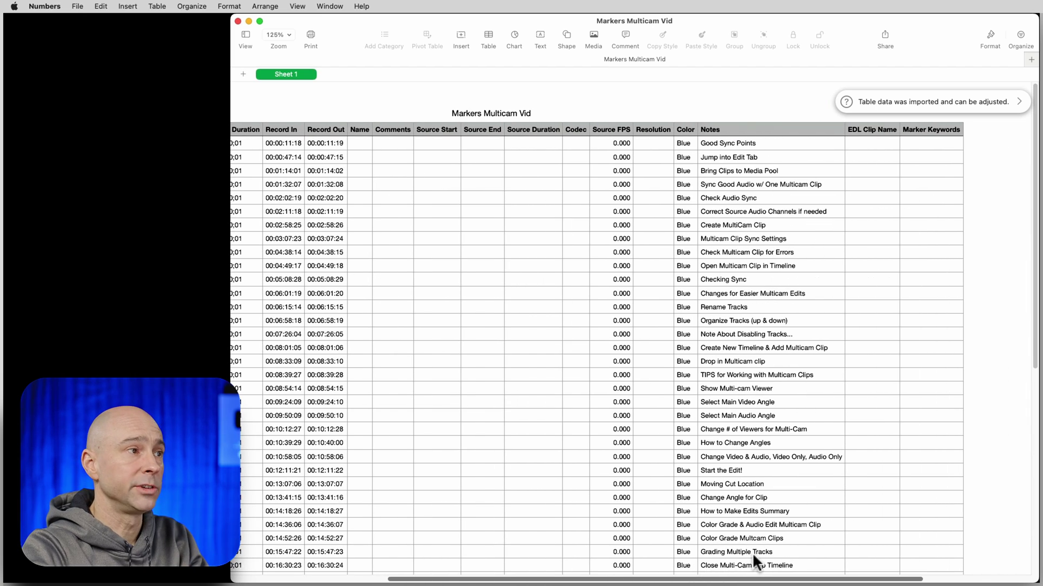
scroll(676, 555, "left", 6)
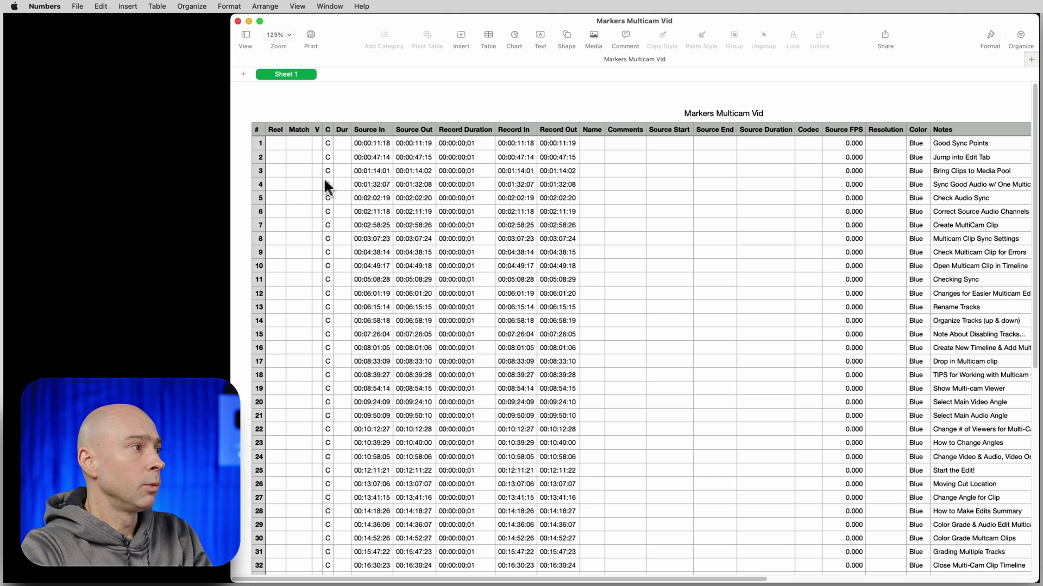
left_click(448, 139)
left_click(511, 128)
left_click(383, 130)
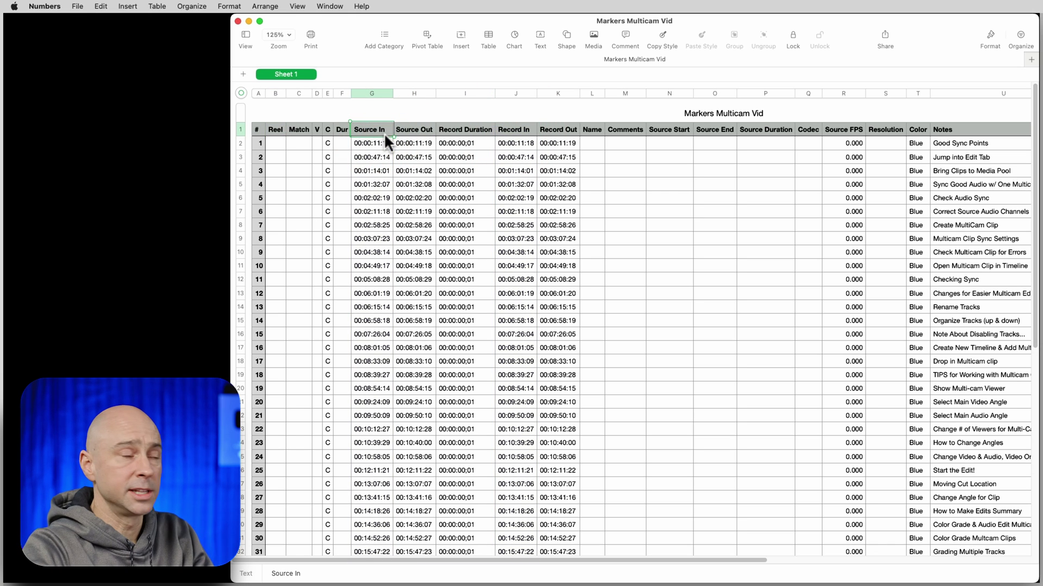
left_click(379, 144)
left_click(363, 210)
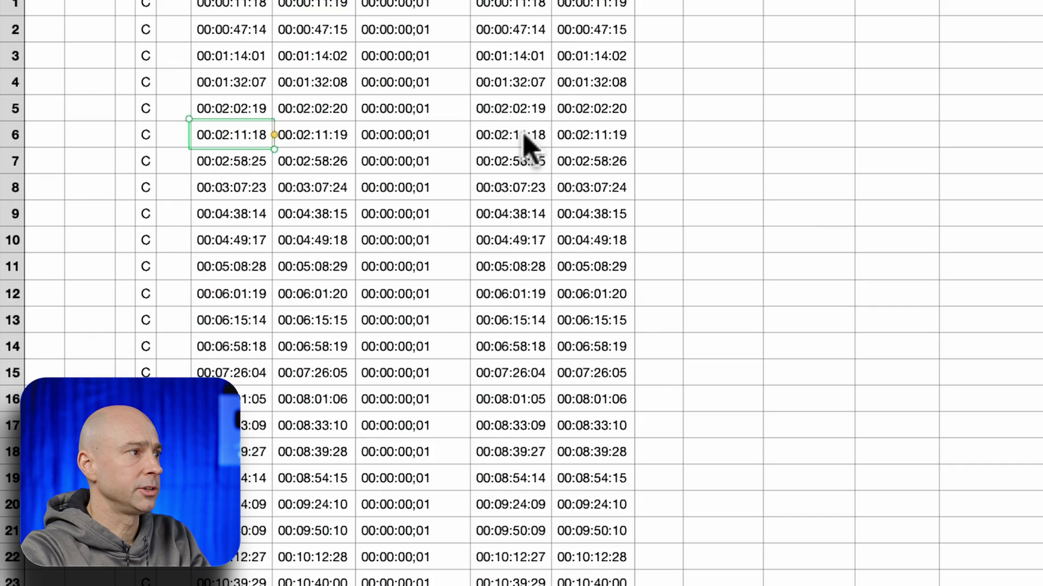
left_click(523, 138)
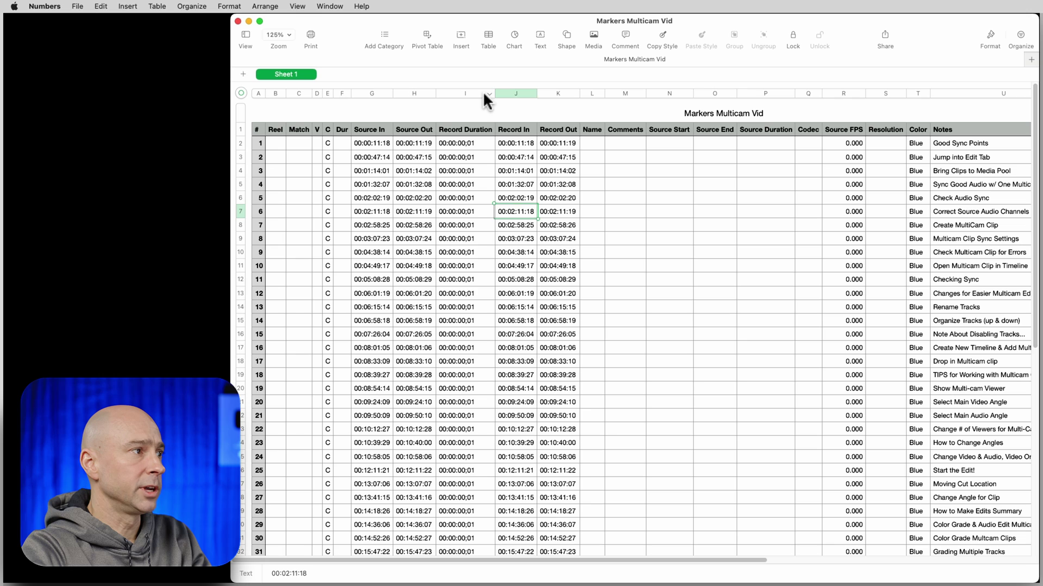
- Delete columns A through I, from # up to and including Record Duration, leaving Record In as the first column
left_click_drag(477, 94, 259, 95)
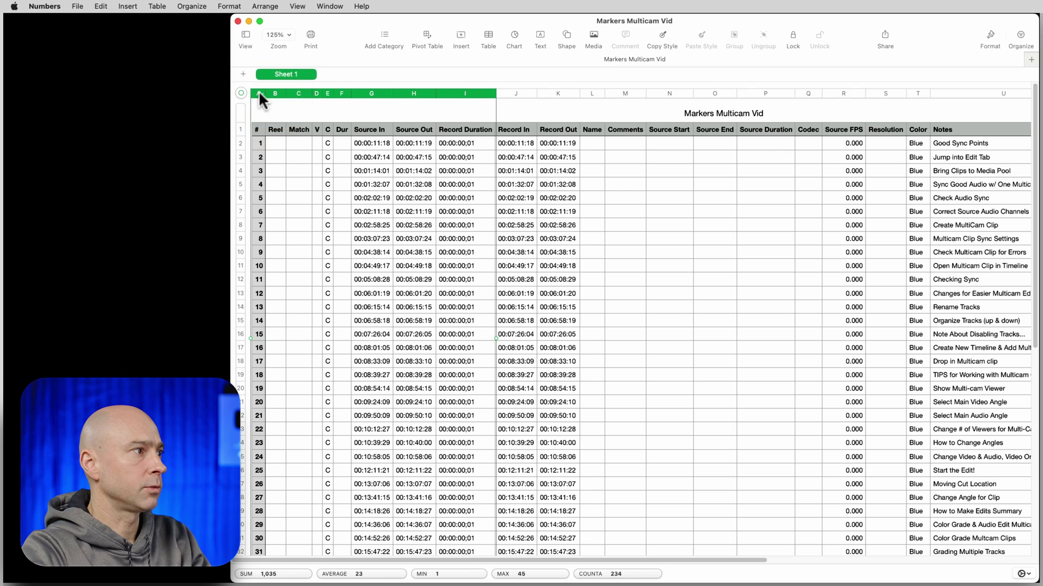
right_click(259, 91)
left_click(308, 236)
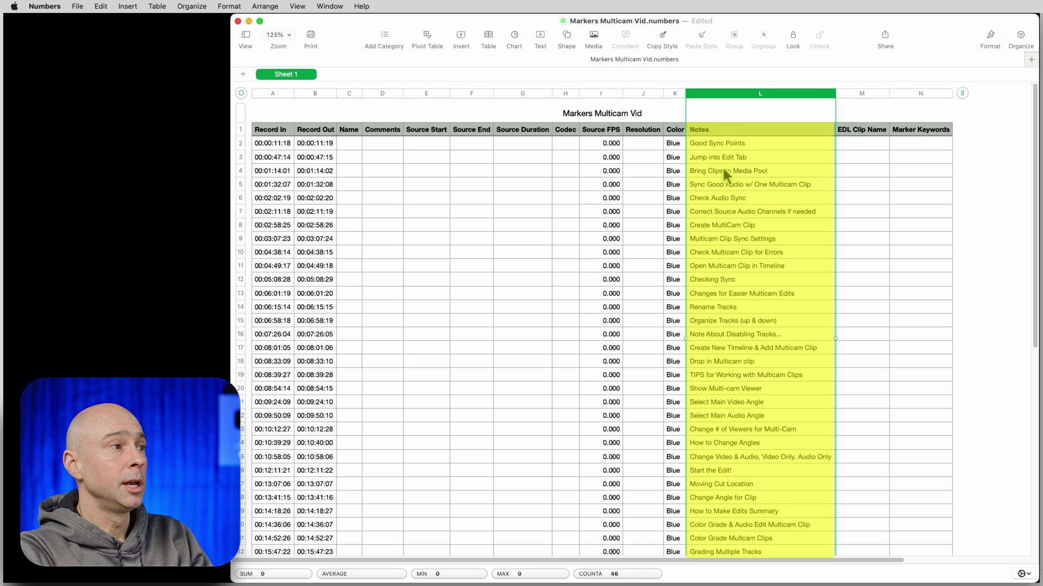
- Delete the columns from Record Out through Color, and the EDL Clip Name and Marker Keywords columns, keeping only Record In and Notes
left_click(718, 143)
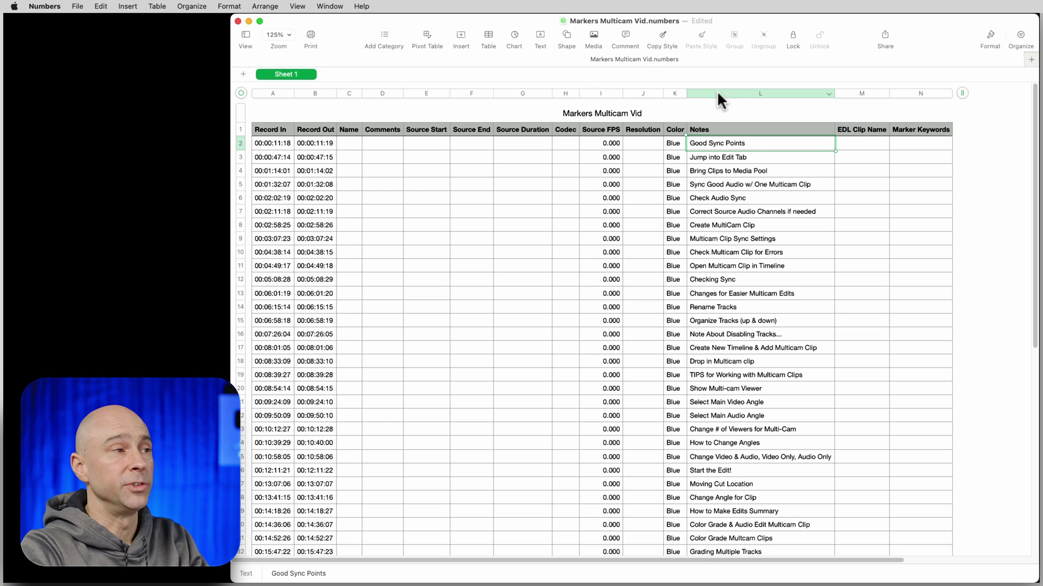
left_click_drag(673, 89, 328, 90)
left_click(328, 90)
left_click(369, 240)
left_click_drag(470, 93, 543, 92)
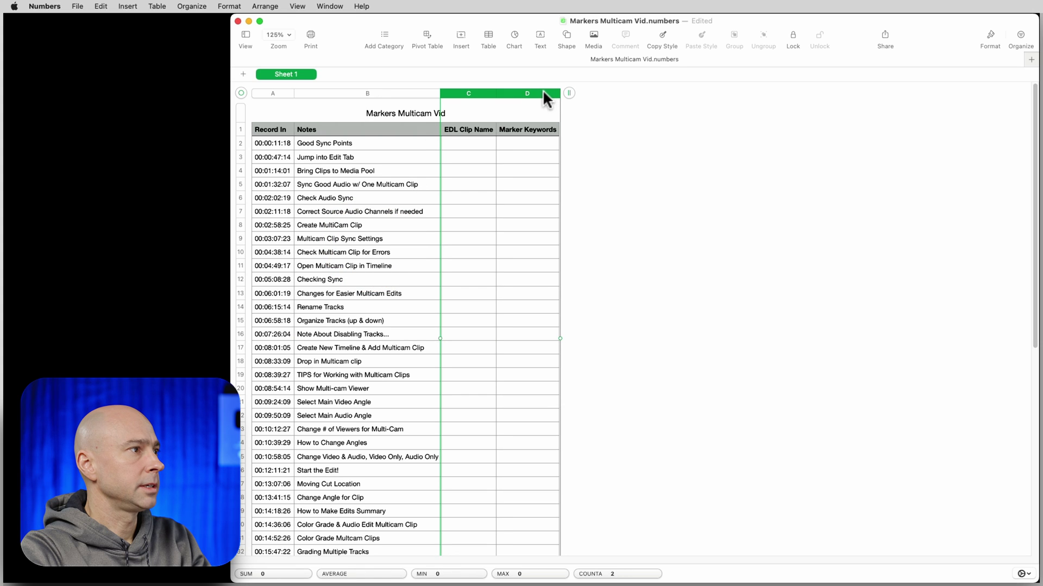
left_click(545, 93)
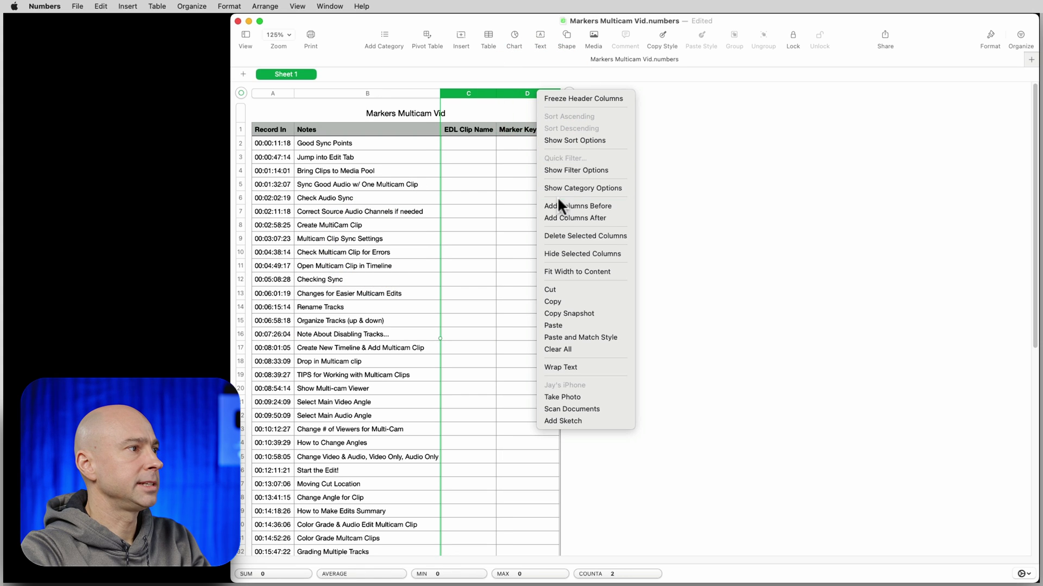
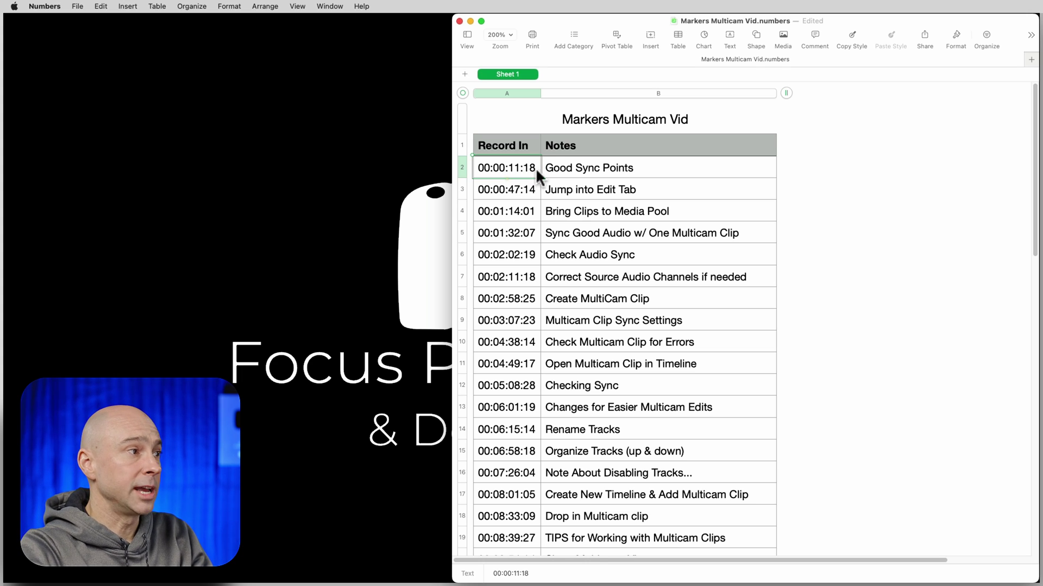
- Examine the trailing frame digits in the first marker's Record In timecode
left_click(520, 165)
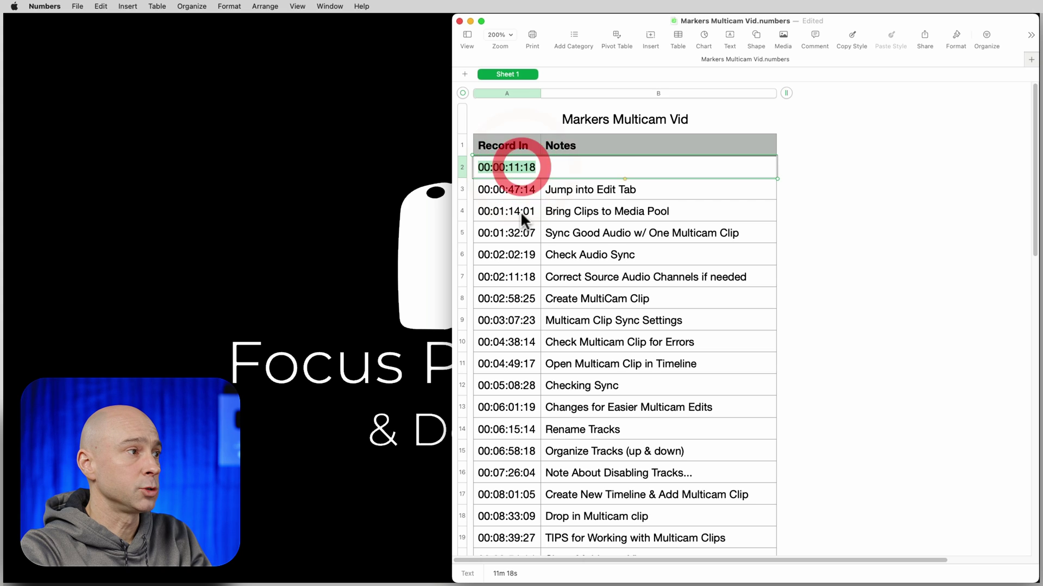
left_click_drag(523, 167, 535, 169)
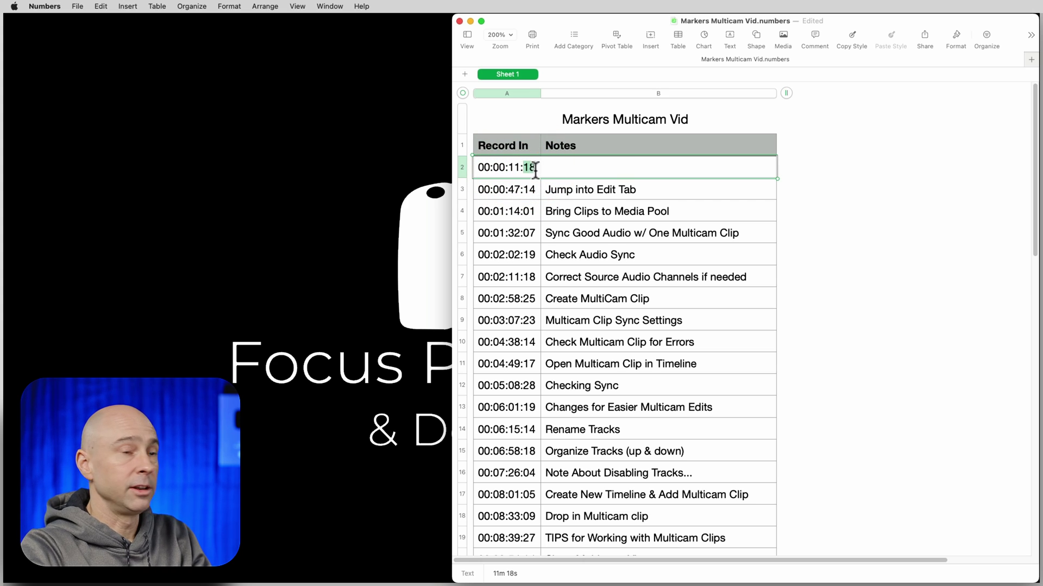
left_click(565, 189)
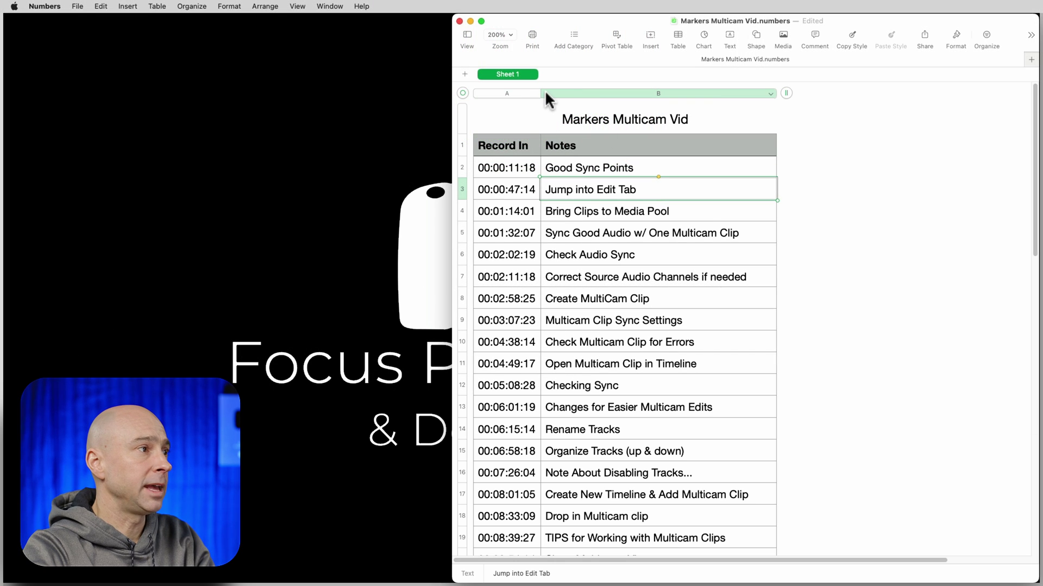
- Add an empty column directly after Record In, between the timecodes and the notes
left_click(550, 146)
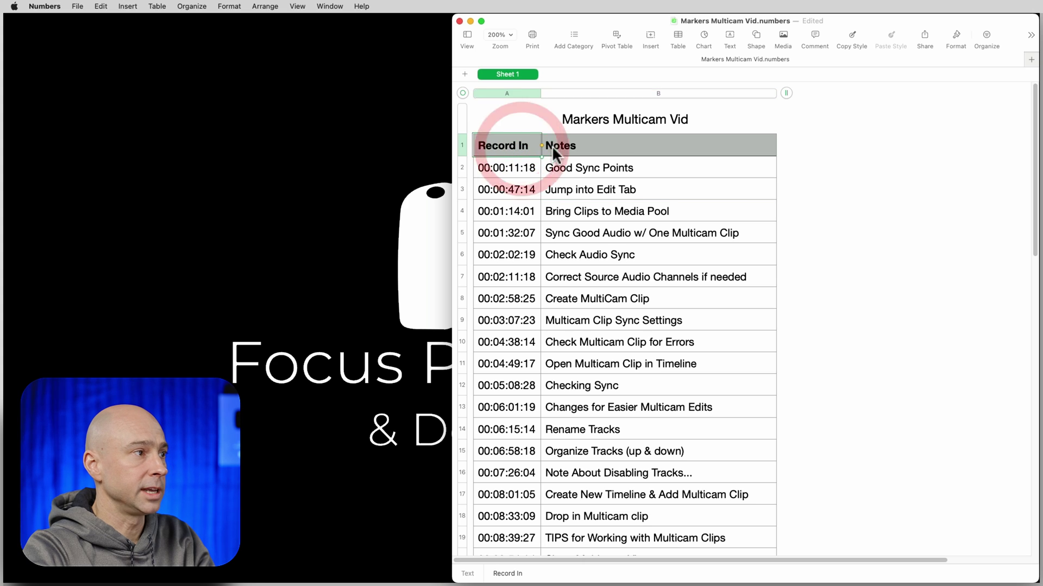
left_click(535, 93)
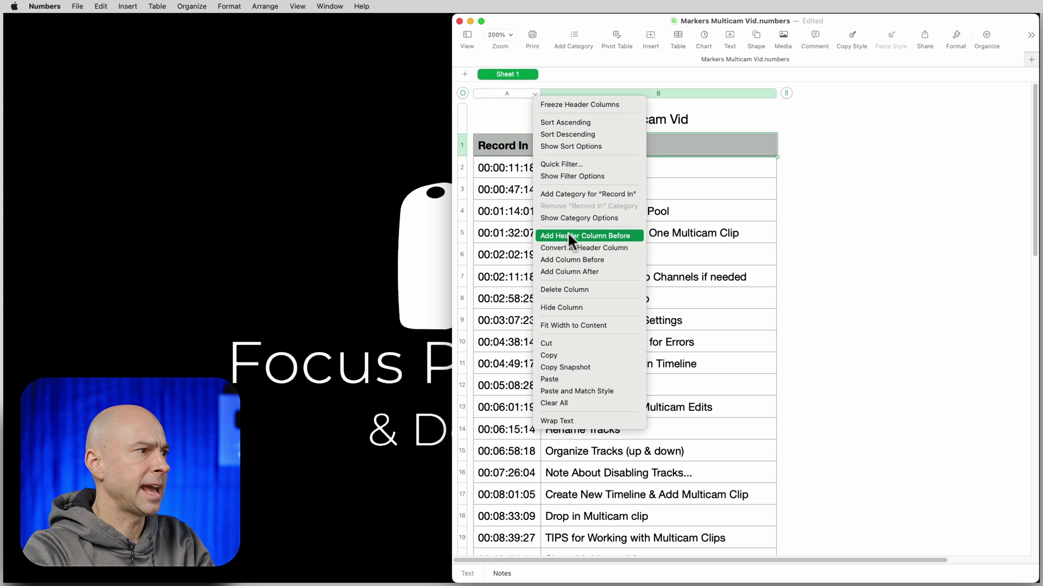
left_click(566, 271)
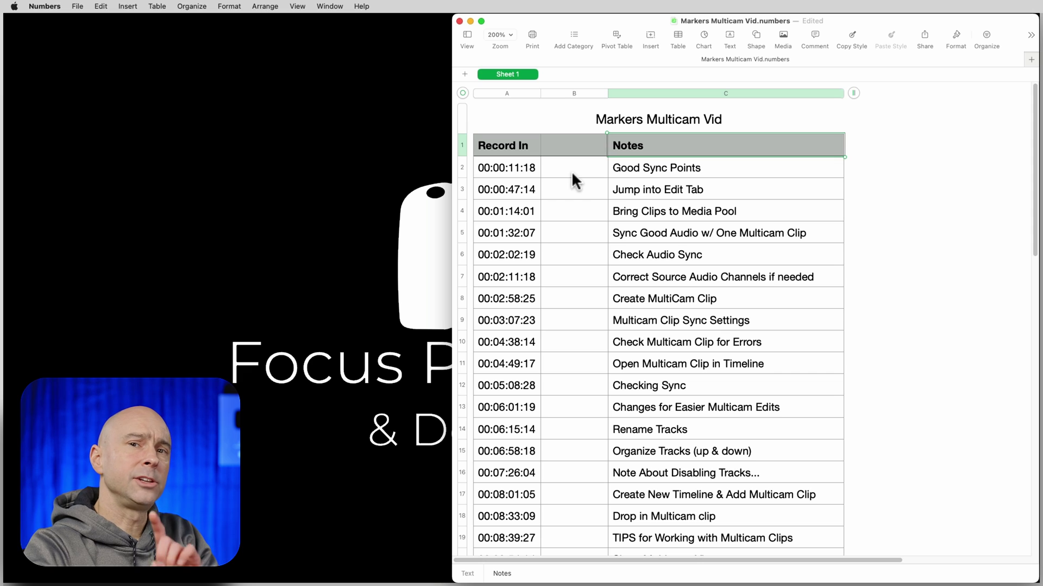
- Insert a row above the first marker with the timecode 00:00:00 and the note "Multicam Video!"
left_click(493, 166)
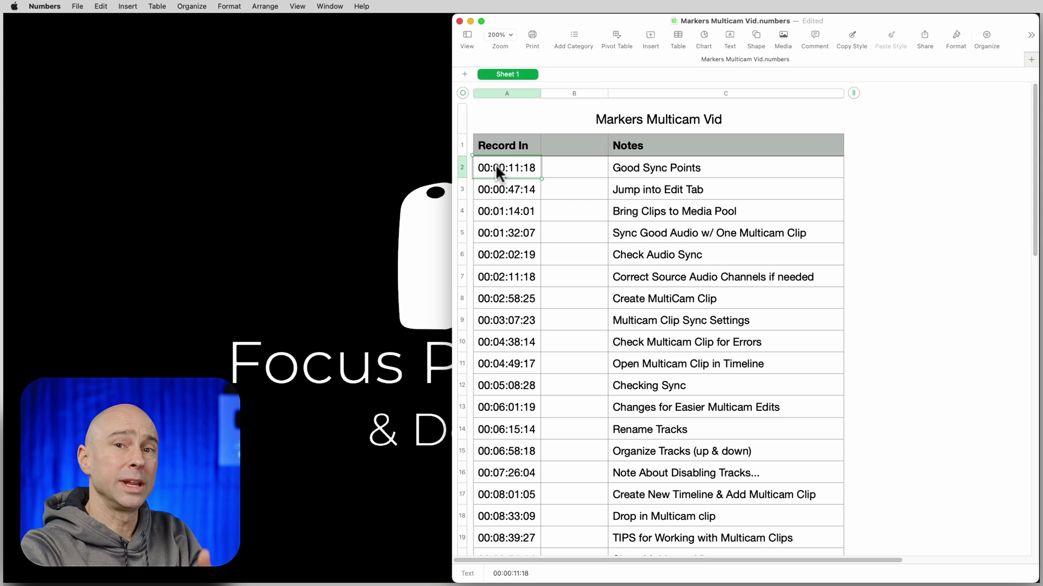
left_click(468, 166)
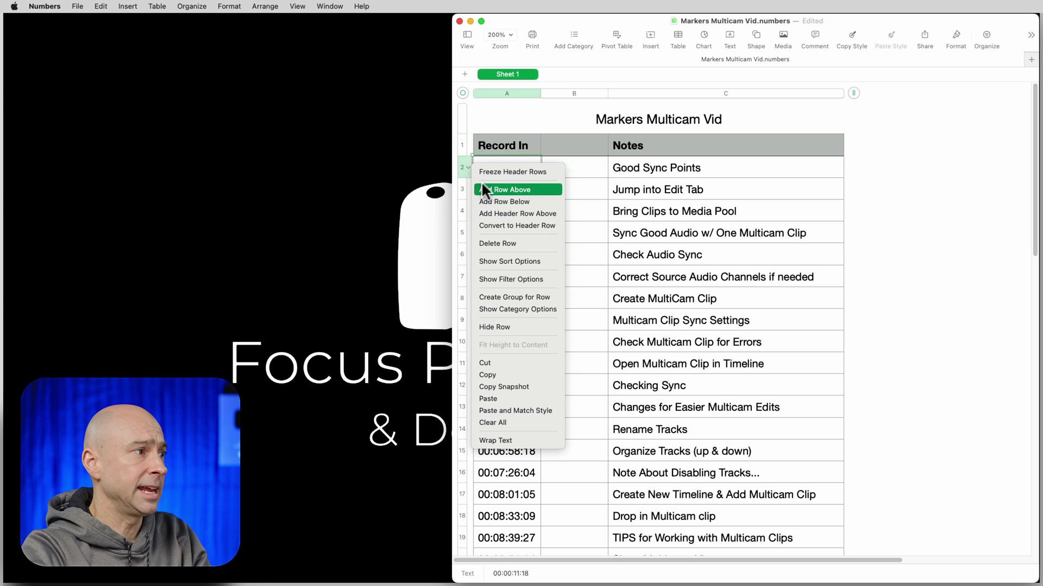
left_click(482, 189)
left_click(499, 171)
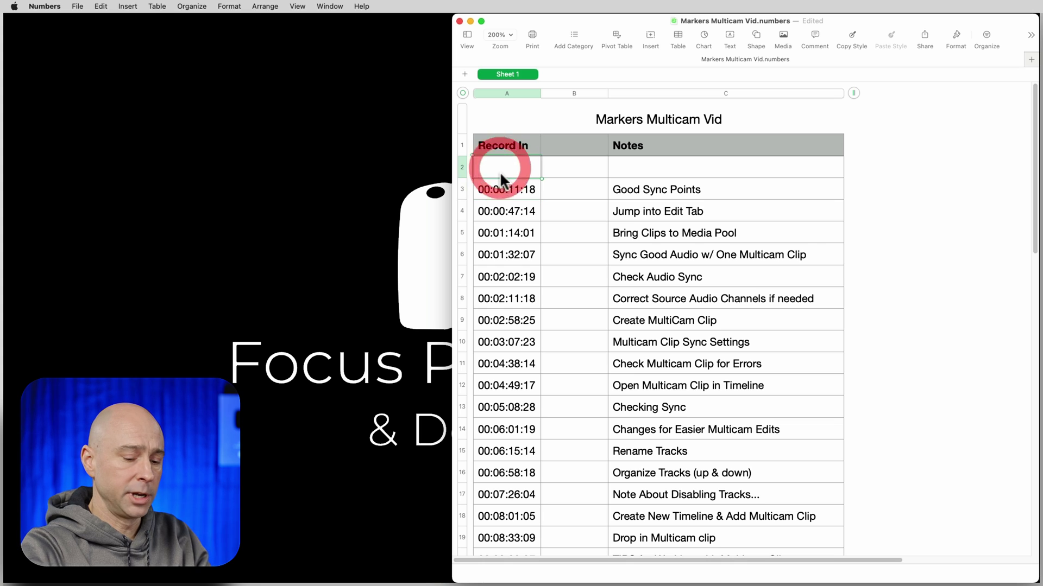
type("0")
left_click(624, 167)
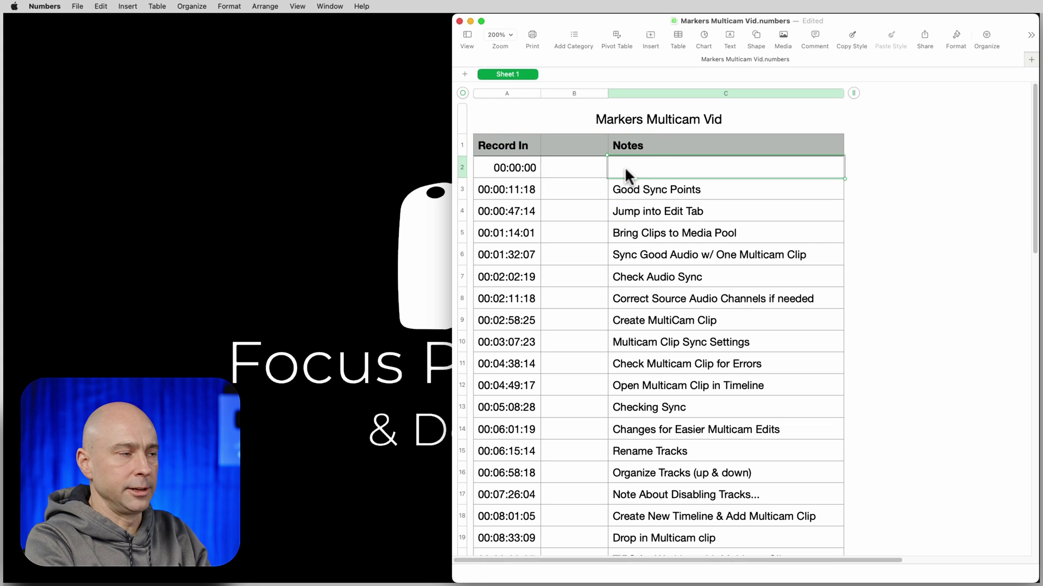
type("Multicam Video!")
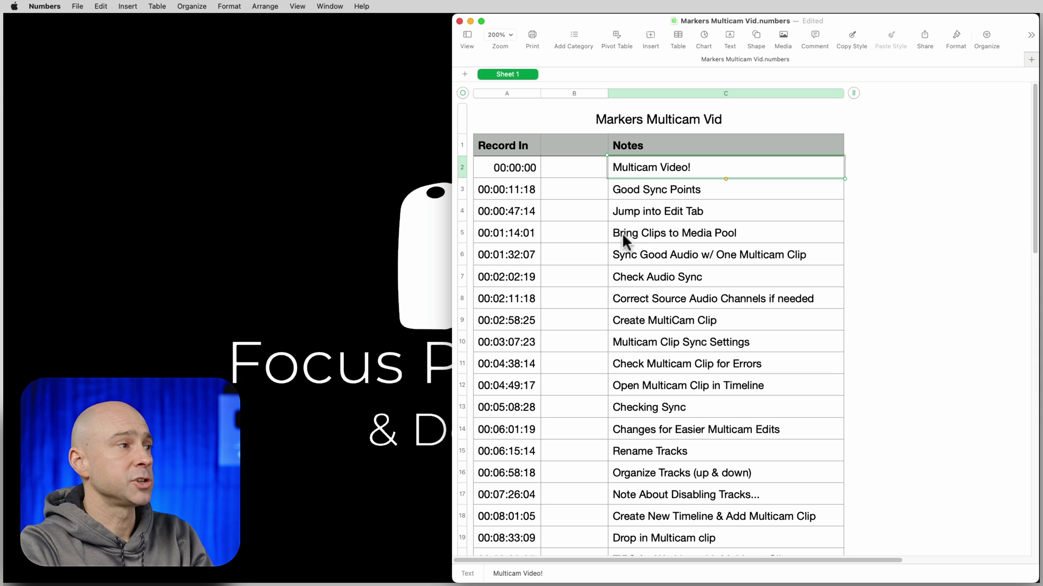
- Enter the formula =LEFT(A2,LEN(A2)-3) in cell B2 to strip the last three characters from the timecode
left_click(564, 169)
left_click(564, 165)
type("=")
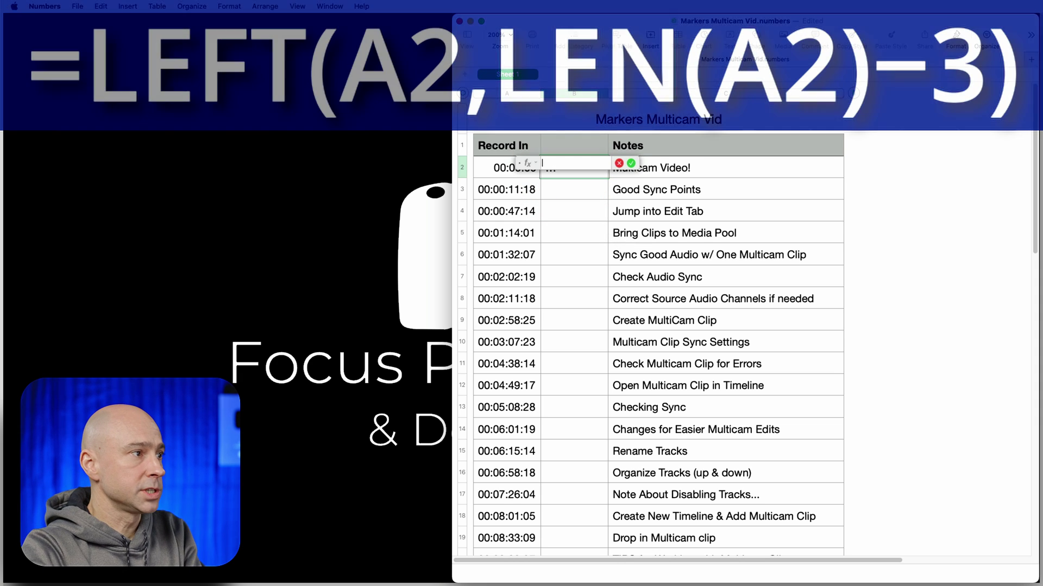
type("LEFT(A2,LEN(A2)-3")
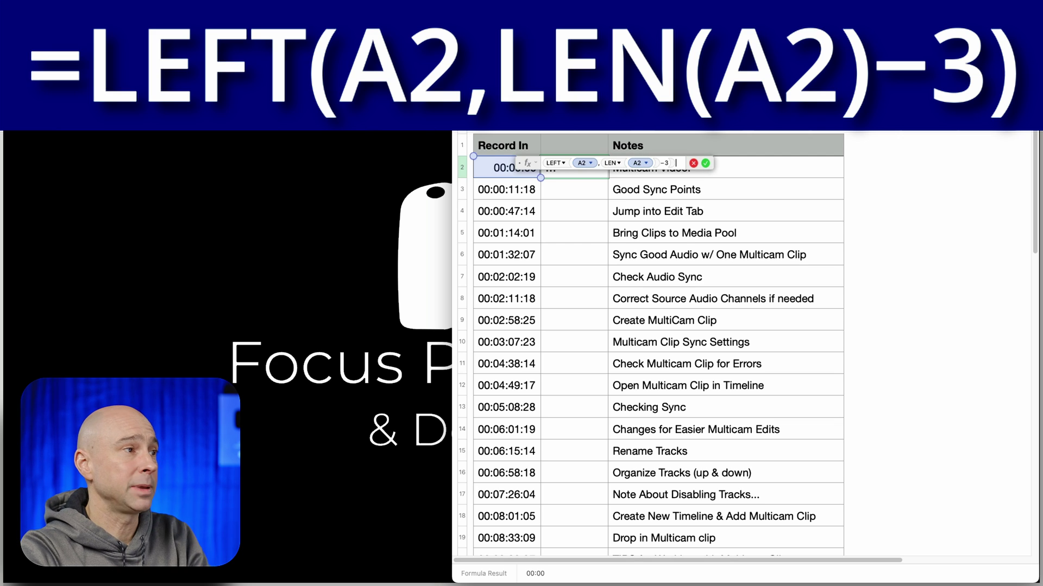
left_click(705, 163)
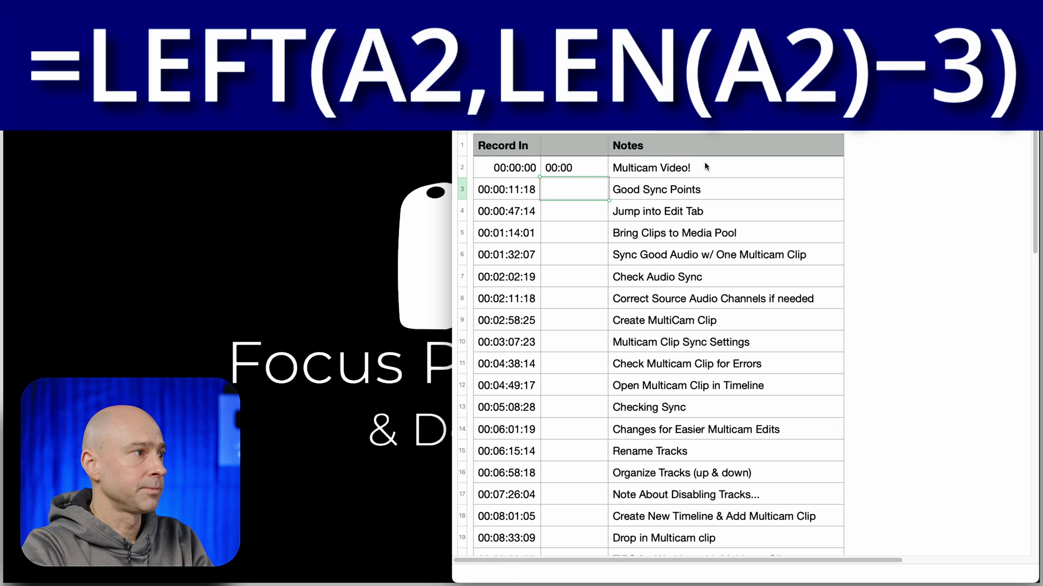
- Fill the formula in B2 down column B for all the remaining marker rows
left_click(588, 168)
left_click_drag(574, 179, 575, 551)
scroll(572, 209, "up", 10)
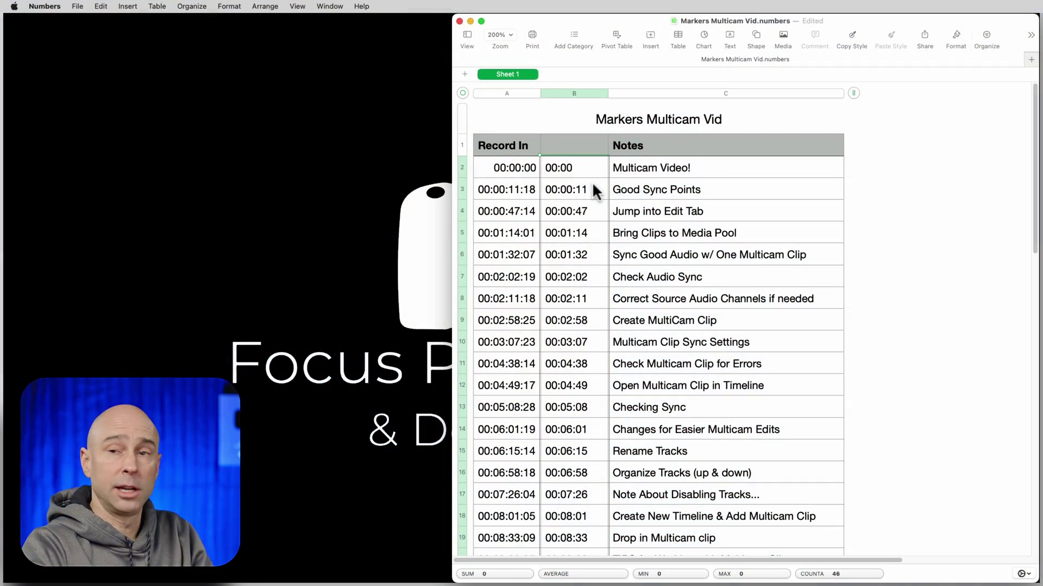
- Copy the shortened timecodes and marker names, switch to YouTube Studio and paste them at the end of the video's description
left_click_drag(592, 184, 715, 499)
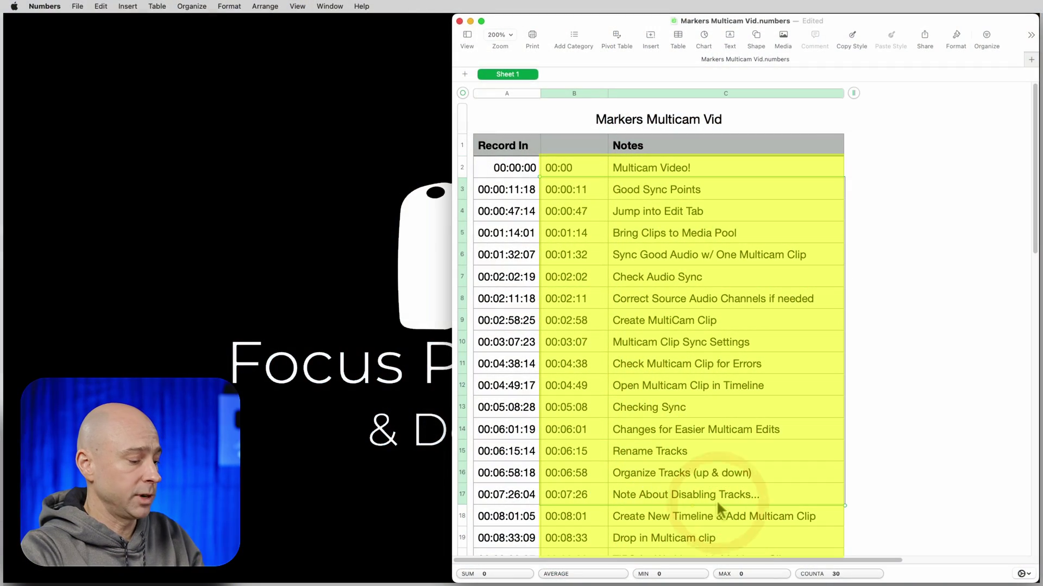
key("super+c")
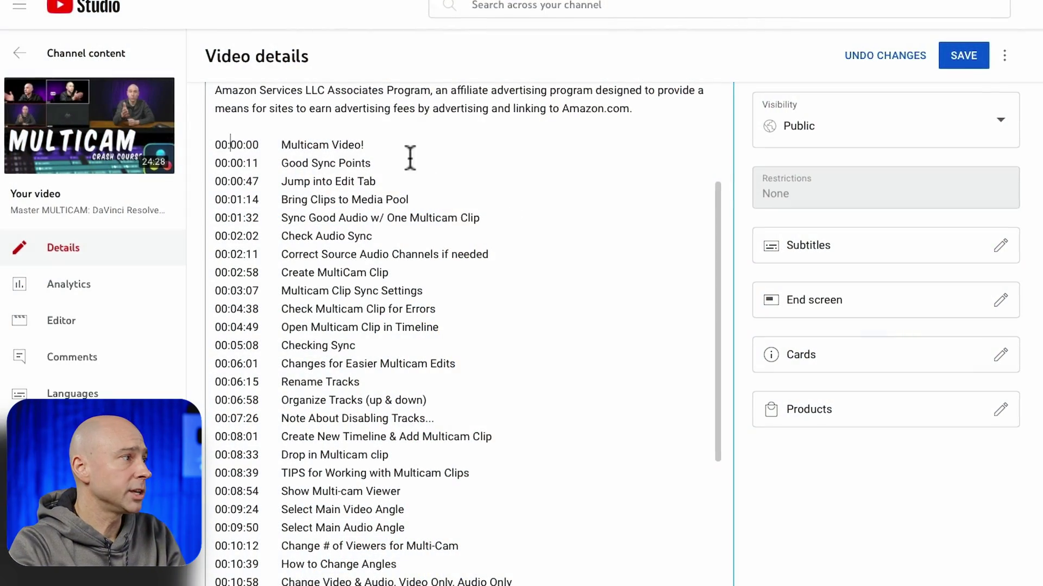
left_click(231, 144)
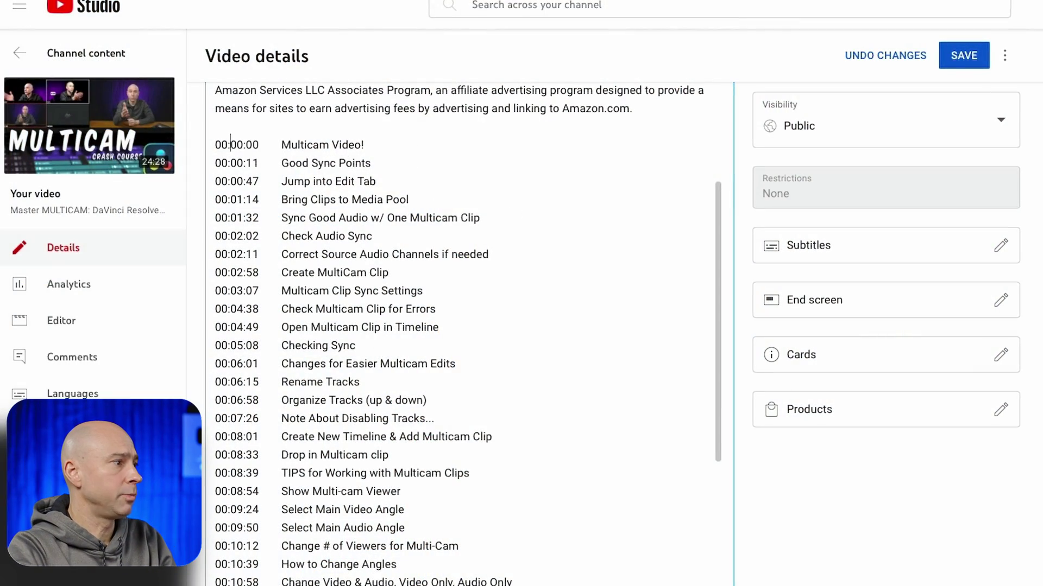